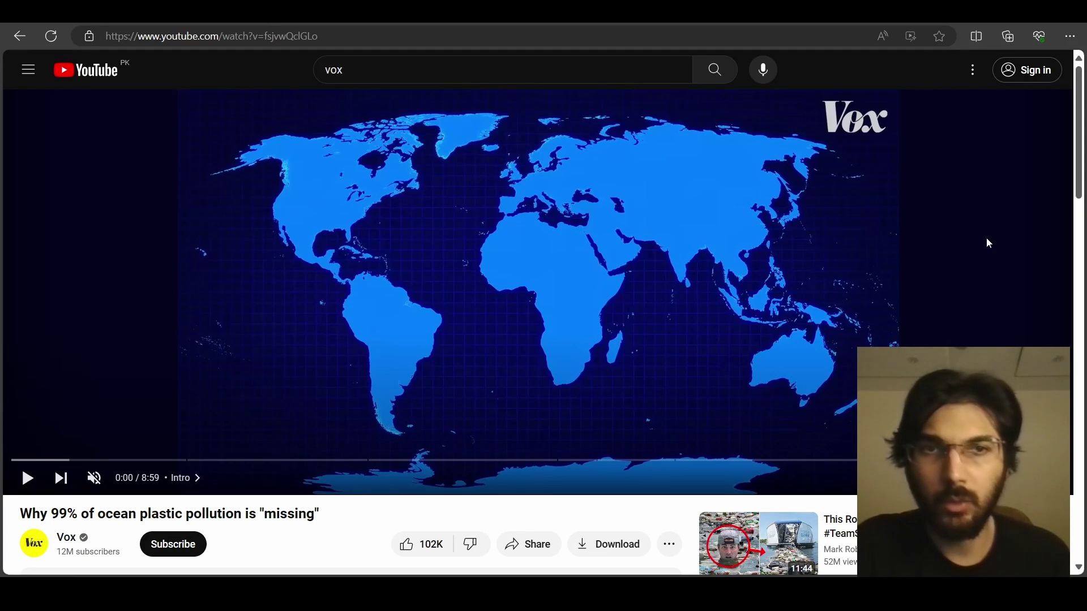
Step: Play the Vox video and pause at 0:06 on the dashed Garbage Patch outline
click(987, 231)
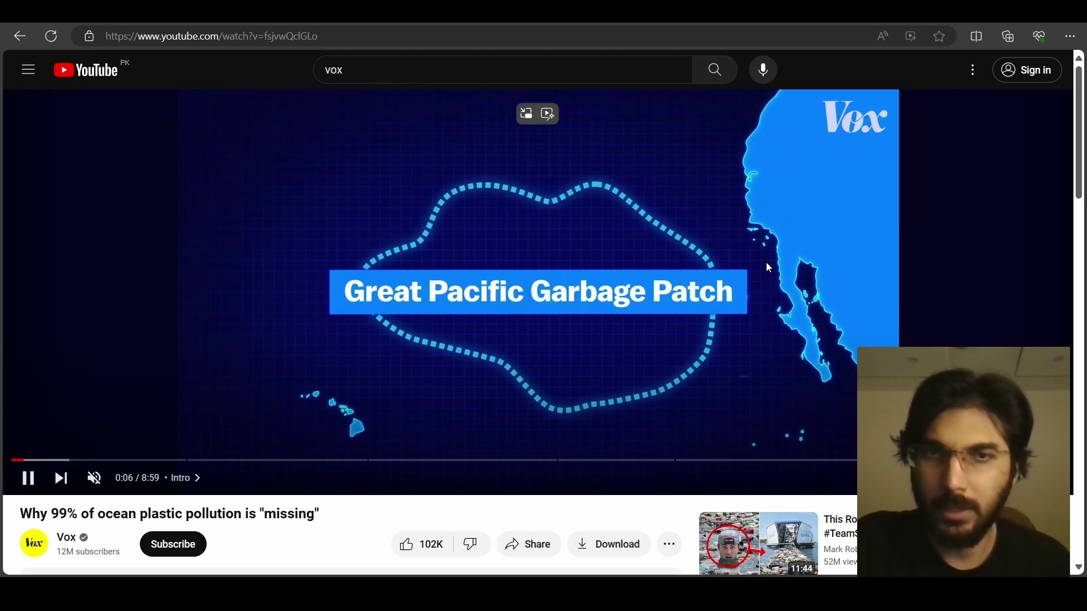
click(675, 273)
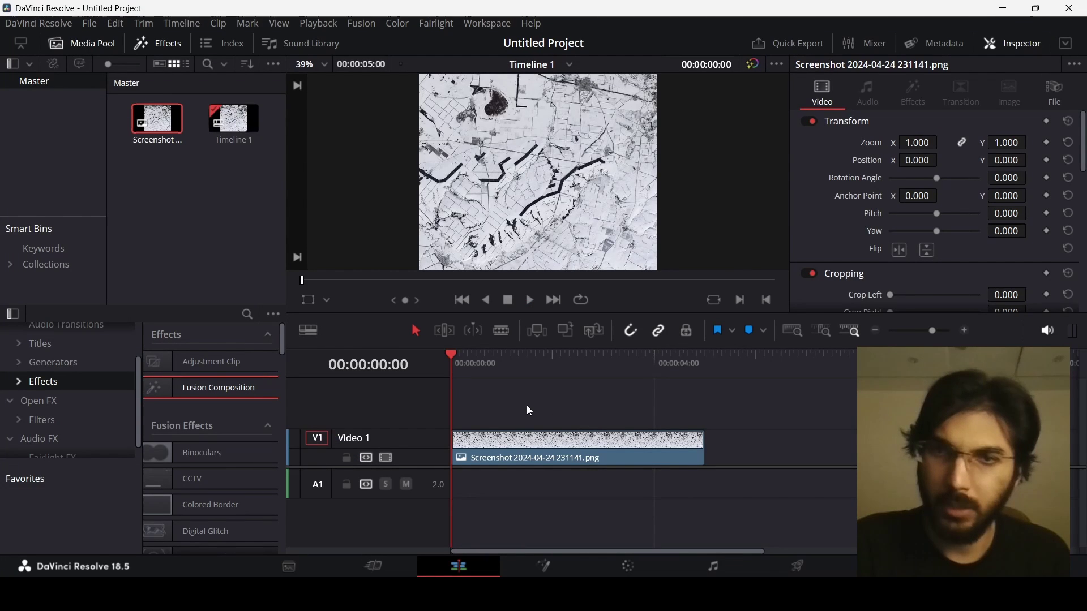
Step: Bring the map screenshot clip into Fusion and add a Text1 node before MediaOut1
click(535, 437)
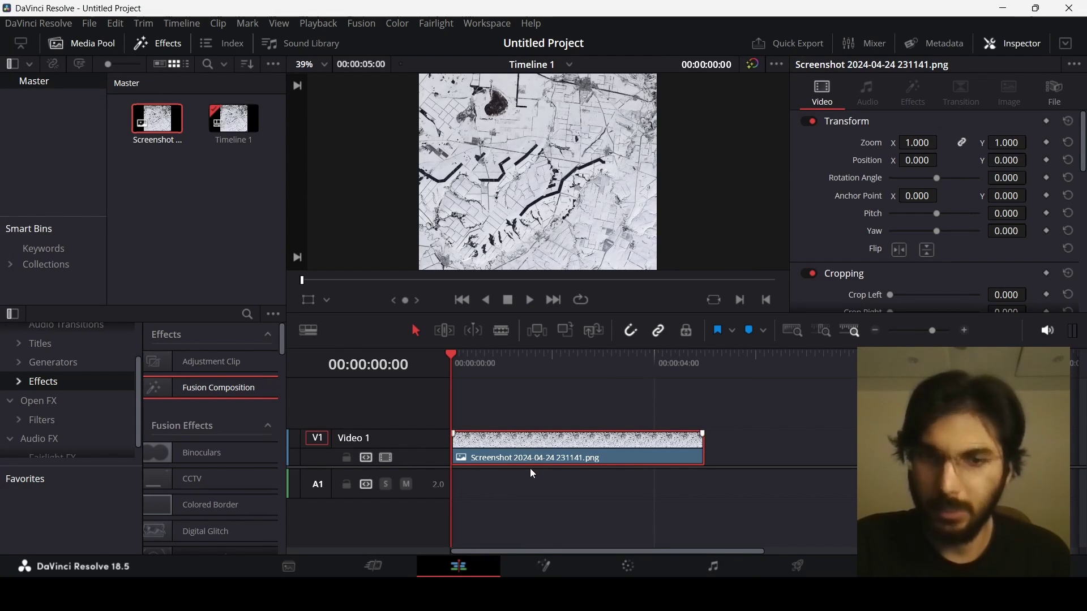
click(552, 566)
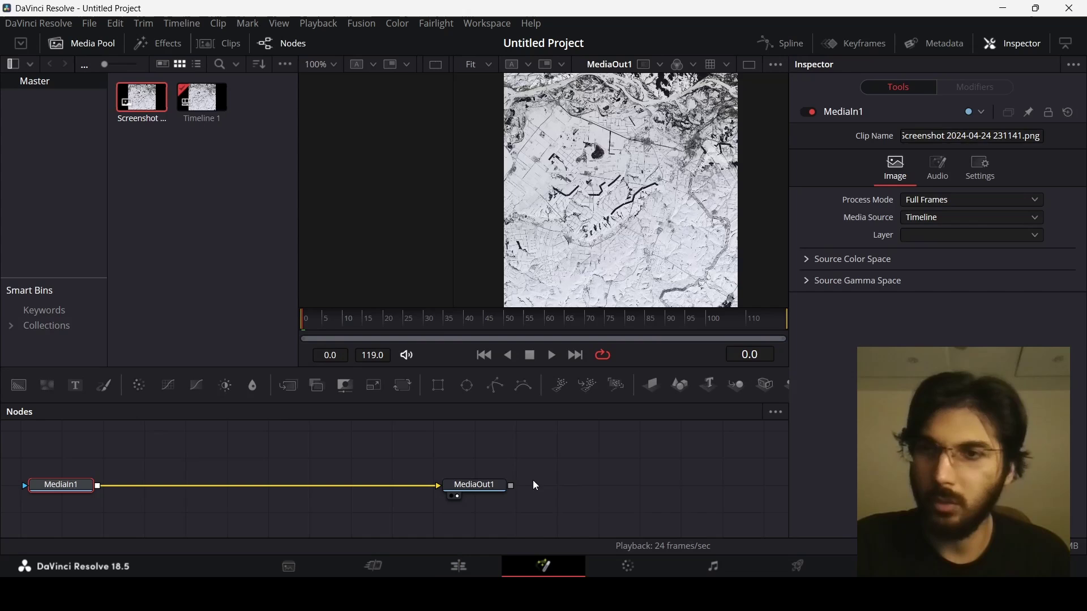
drag(491, 486, 656, 488)
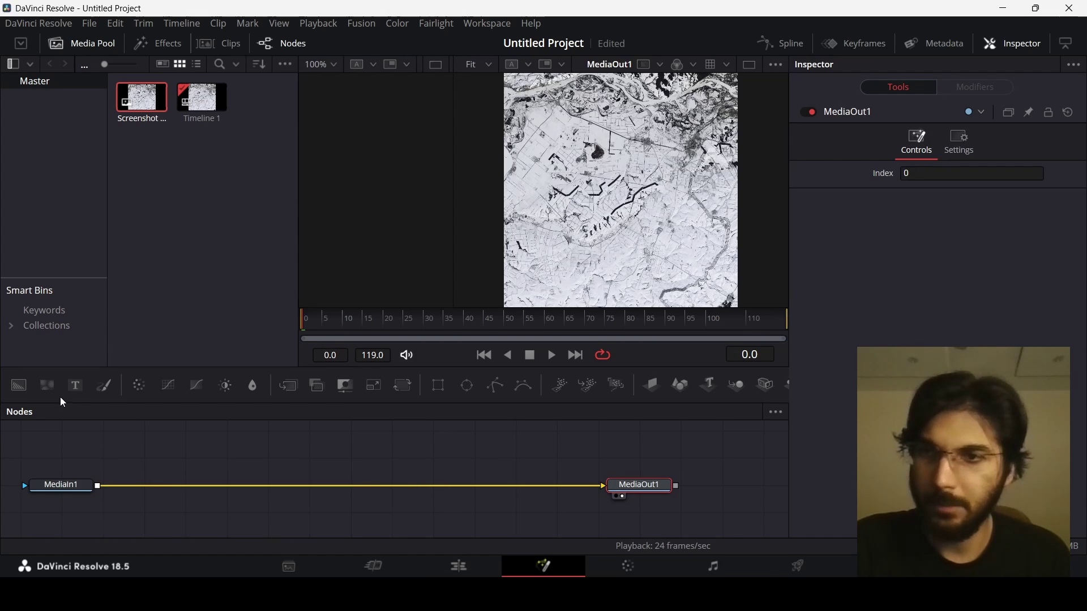
drag(163, 445, 99, 487)
Step: Merge Text1 over the map and give it a short row of hyphens as white dashes
click(158, 460)
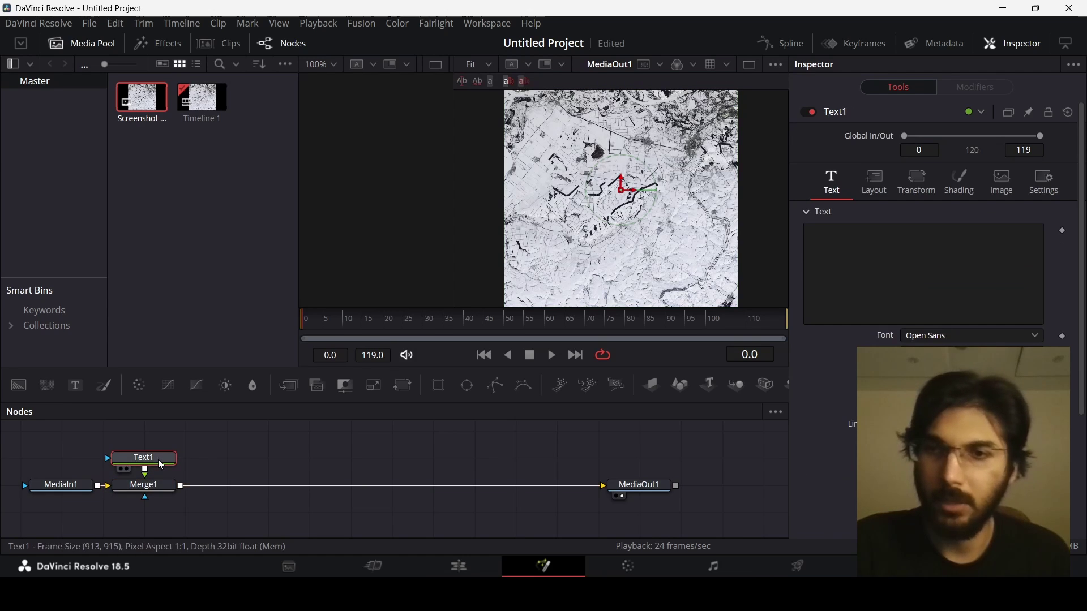
click(857, 310)
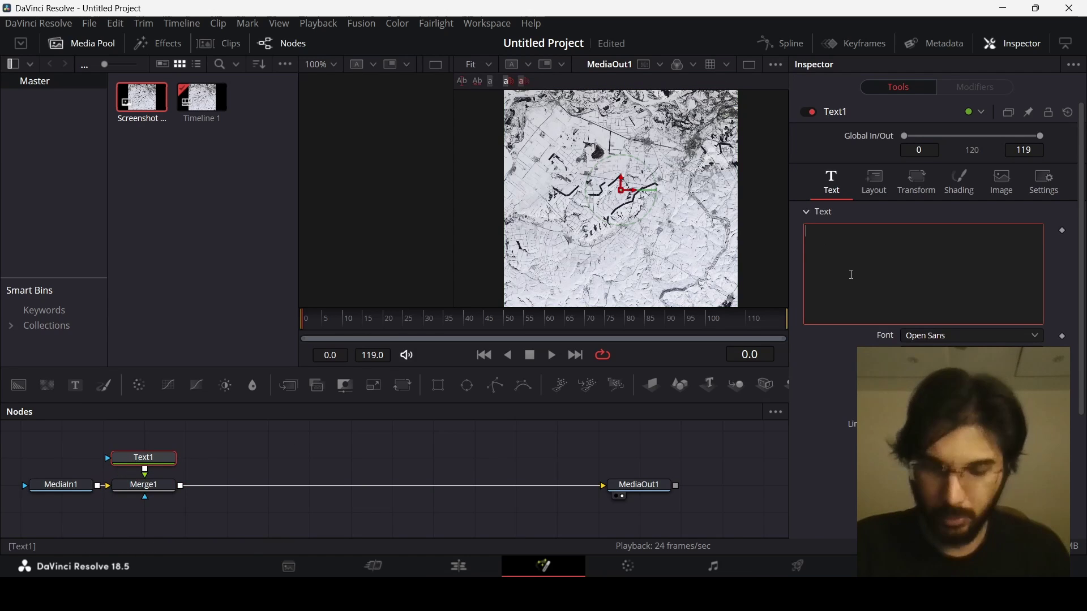
text(------)
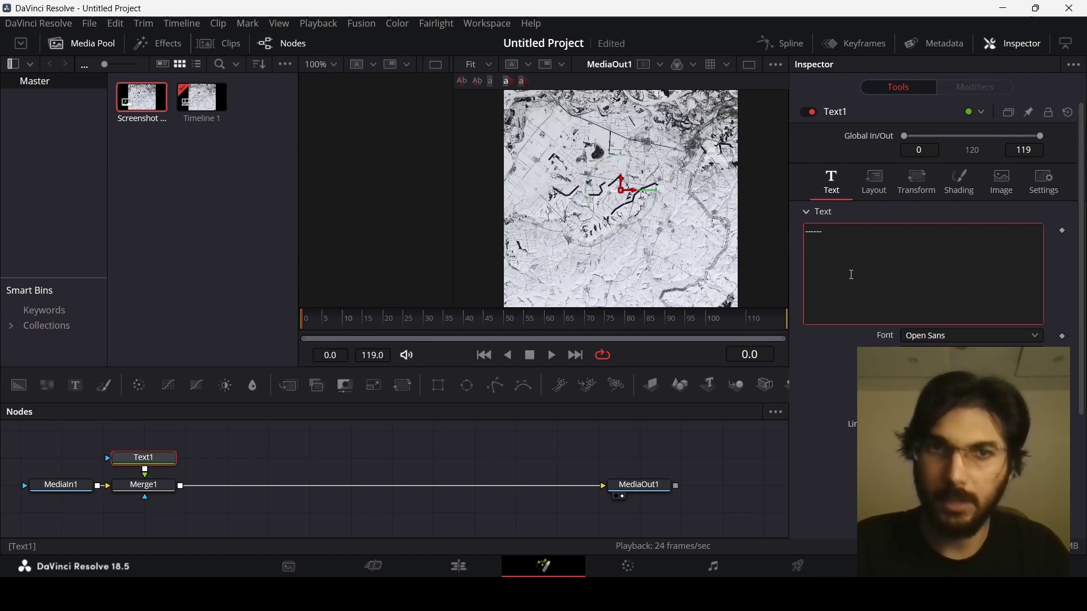
click(679, 435)
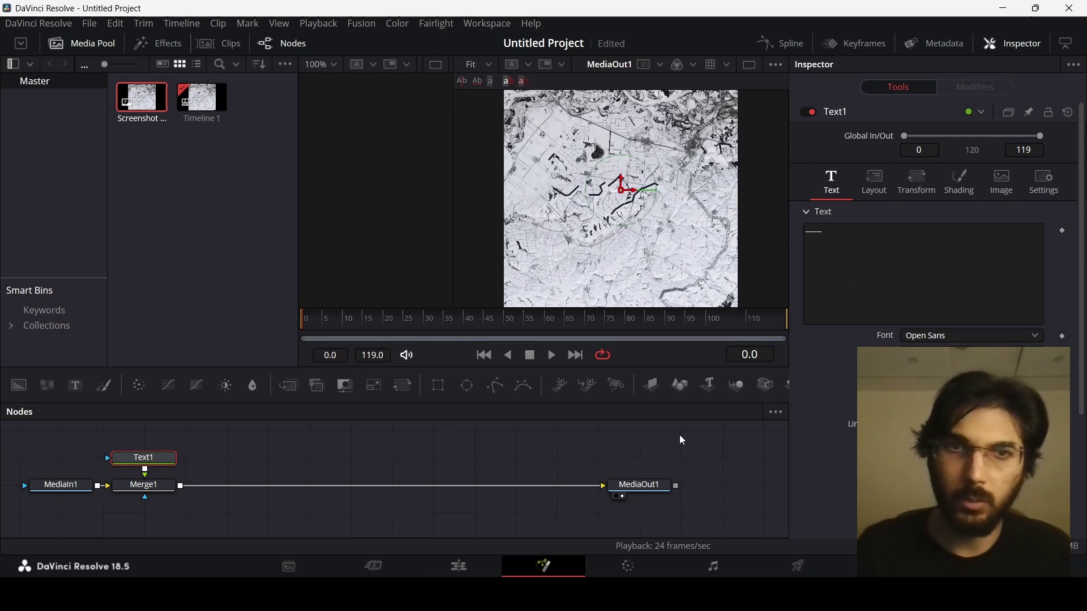
scroll(631, 206, up, 2)
scroll(615, 193, up, 2)
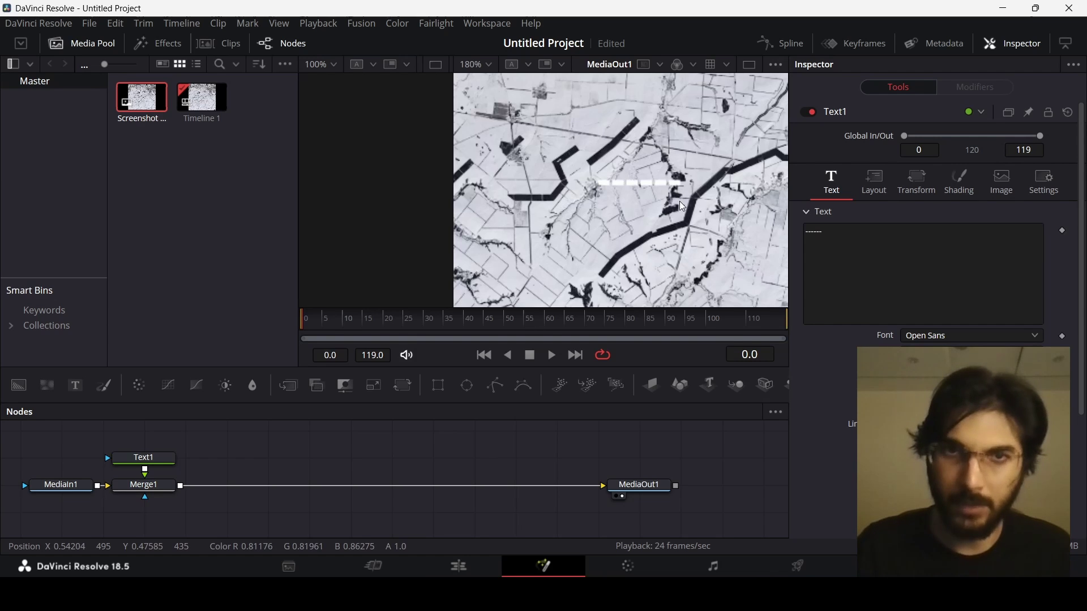
drag(679, 201, 639, 157)
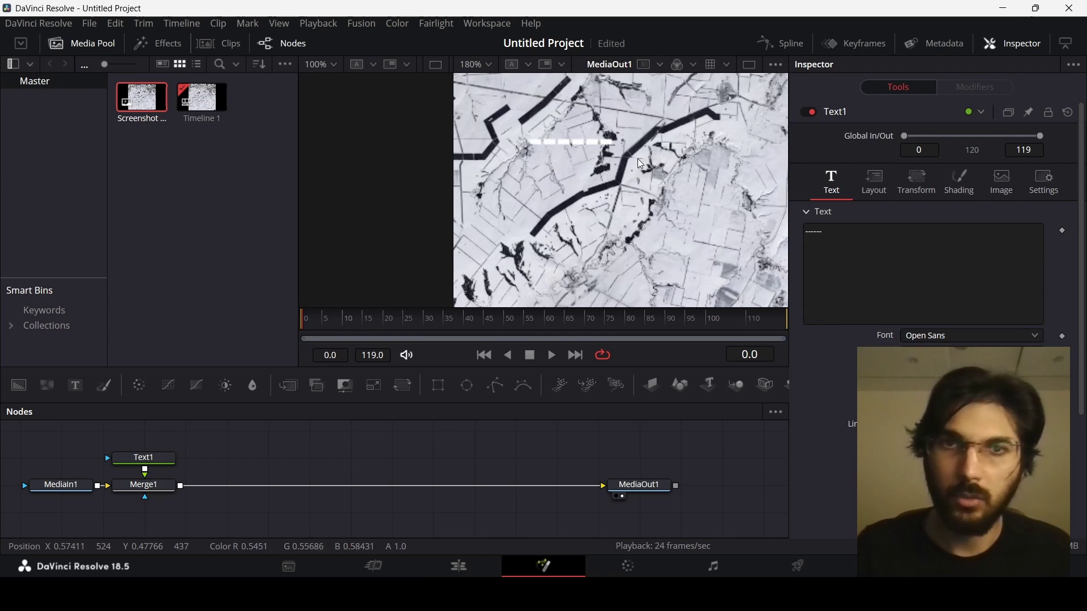
click(136, 460)
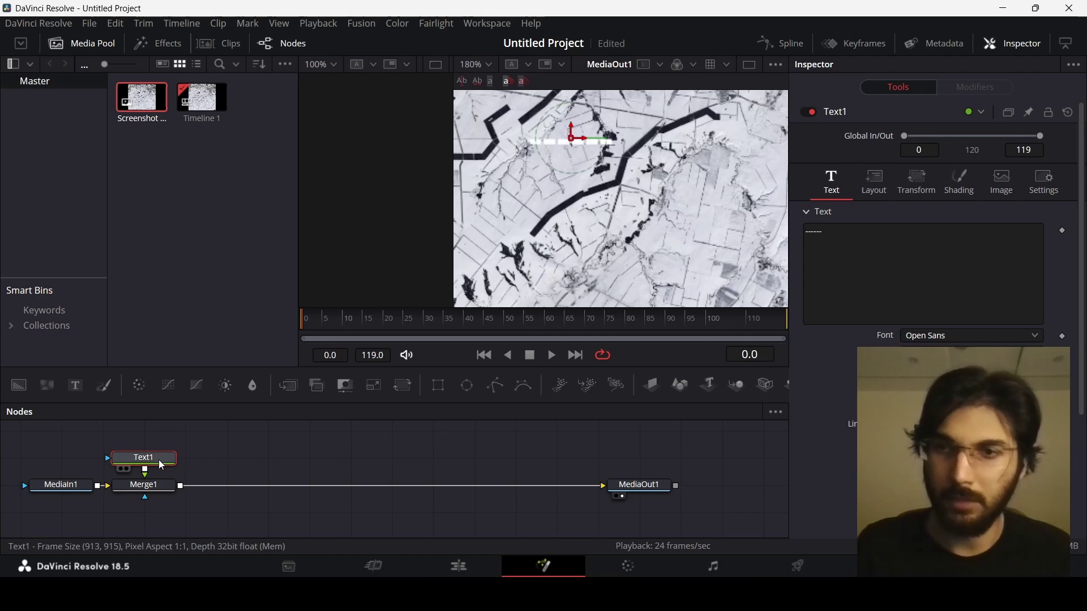
scroll(638, 227, down, 4)
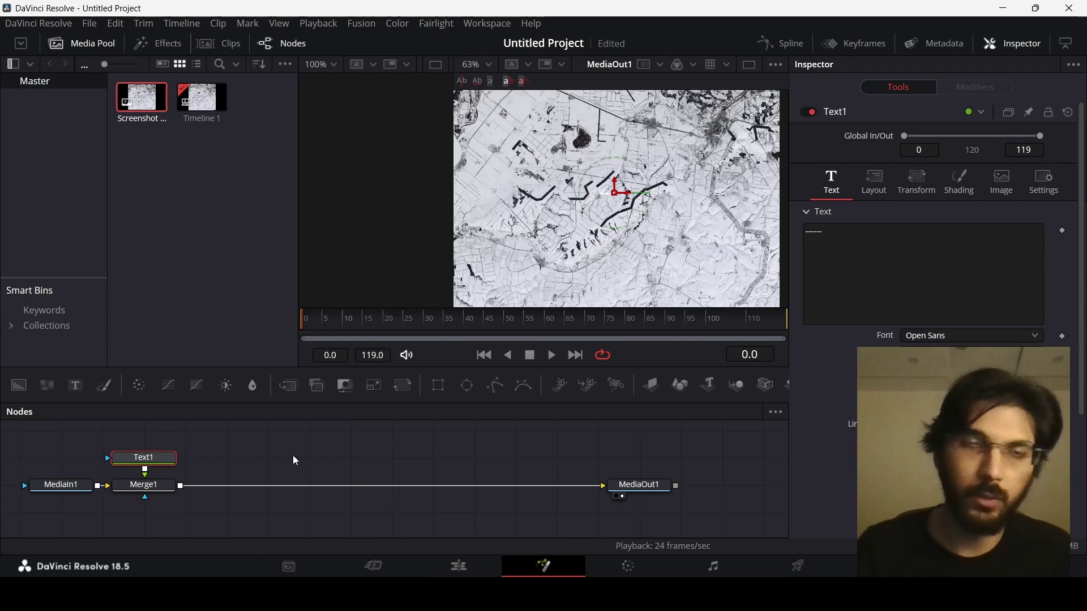
Step: Set Text1's layout type to Path so the dashes can follow a drawn path
click(874, 184)
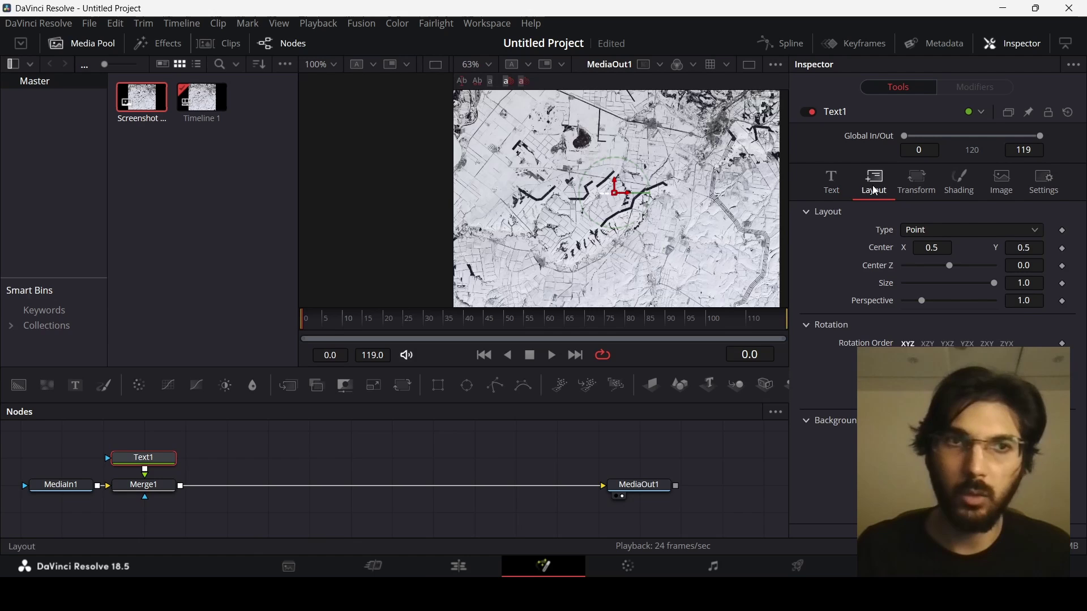
click(917, 231)
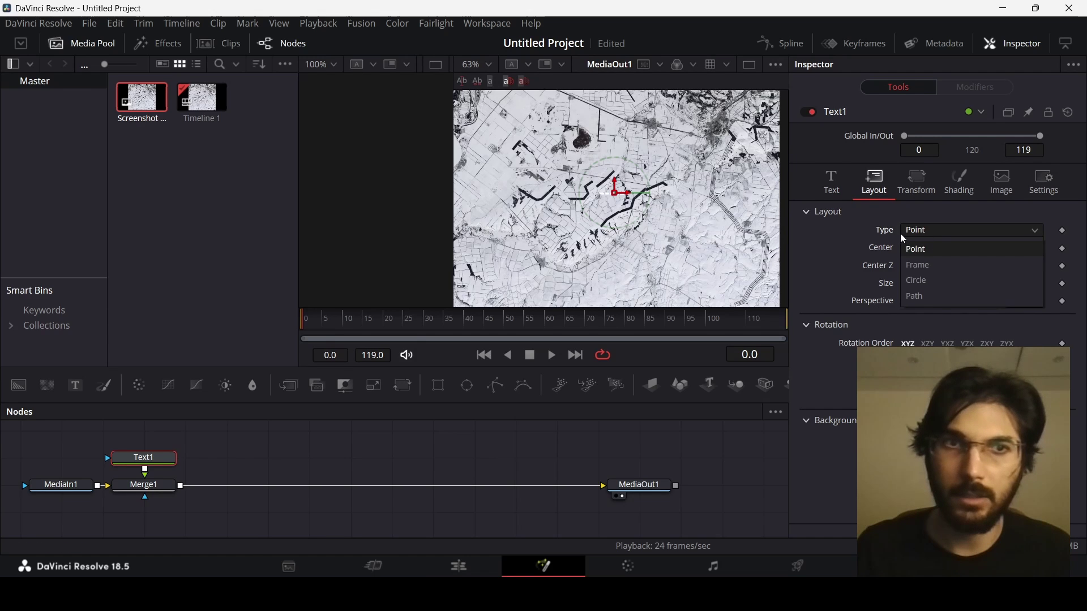
click(917, 297)
scroll(633, 230, up, 2)
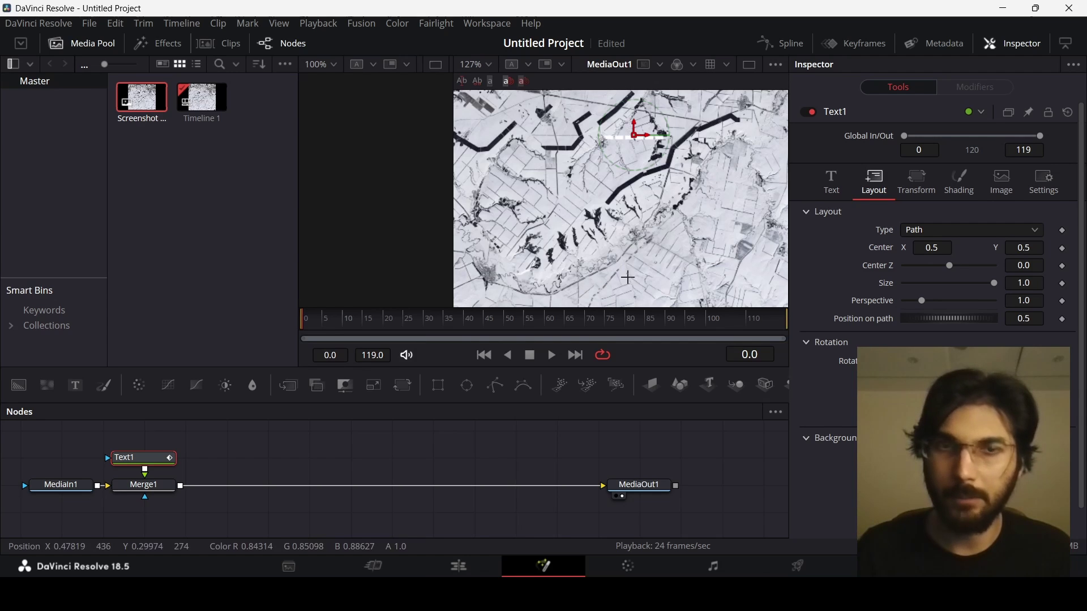
scroll(622, 225, down, 2)
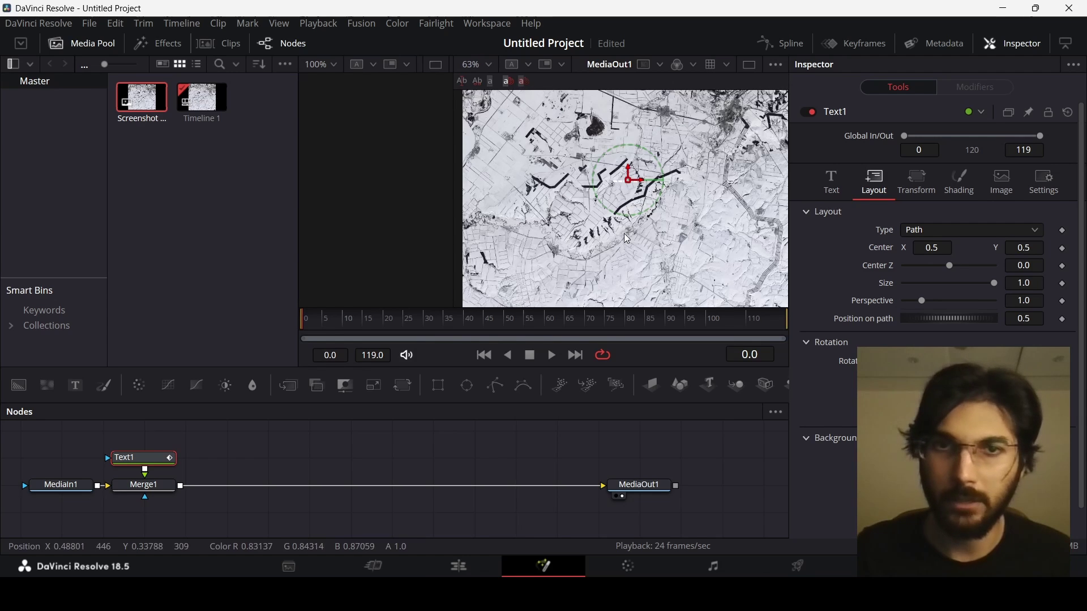
Step: Draw a closed polygon path of points around the area in the middle of the map
click(634, 219)
click(610, 250)
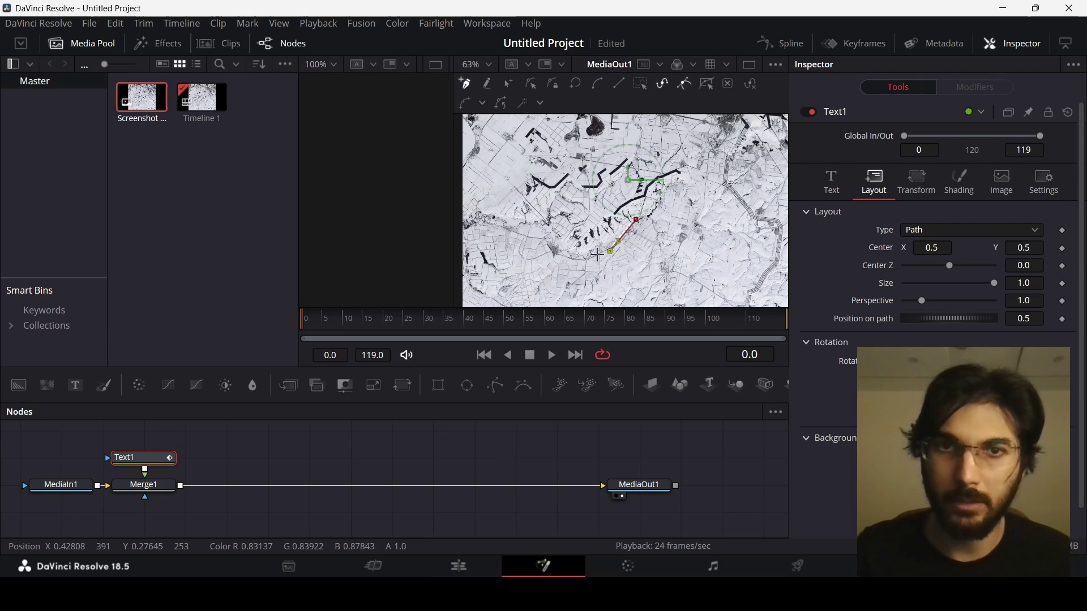
click(562, 262)
click(540, 237)
click(553, 190)
click(557, 169)
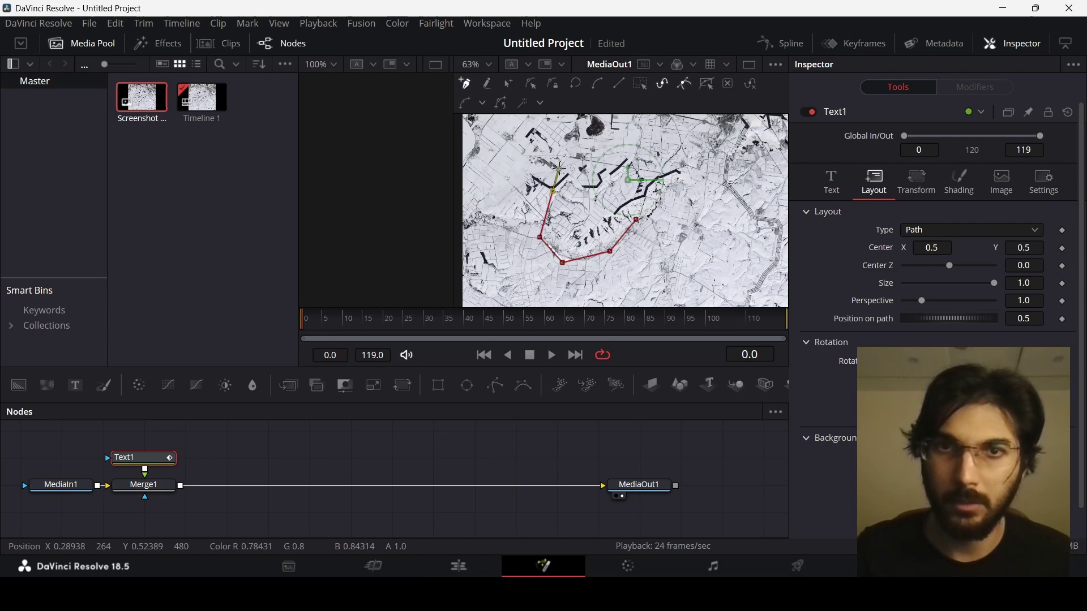
click(617, 141)
scroll(668, 167, up, 2)
click(647, 153)
click(687, 173)
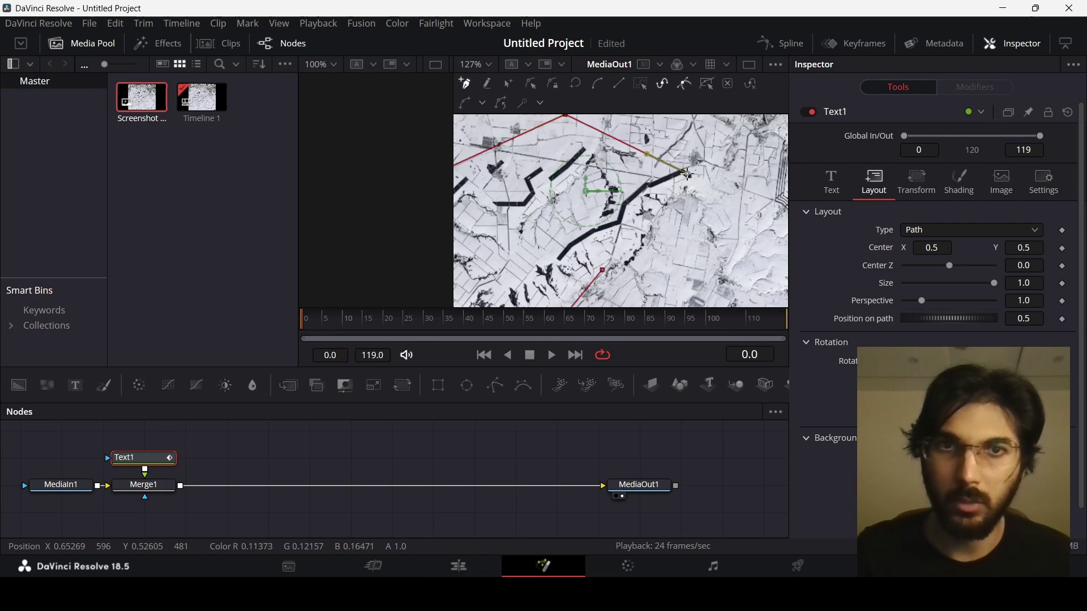
scroll(636, 249, down, 2)
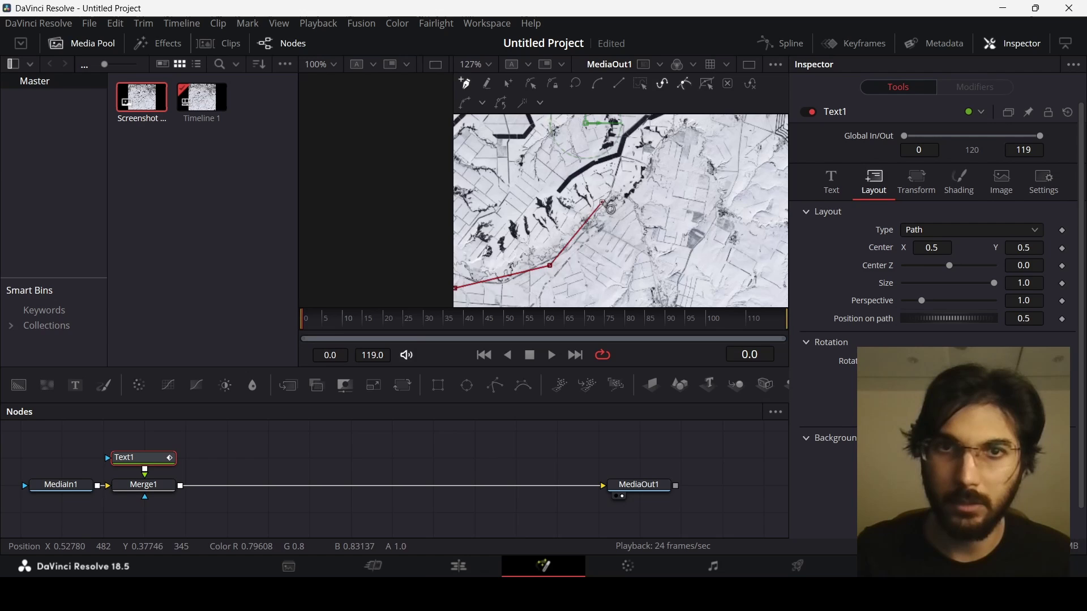
Step: Fit the image in the viewer and preview the dashes following the new path
key(shift+f)
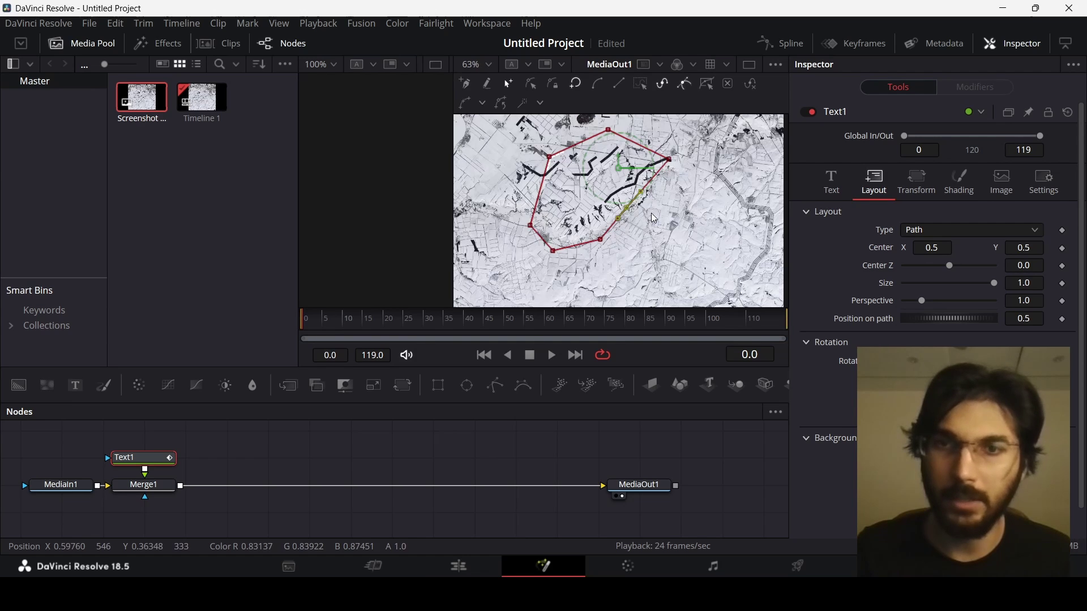
click(517, 438)
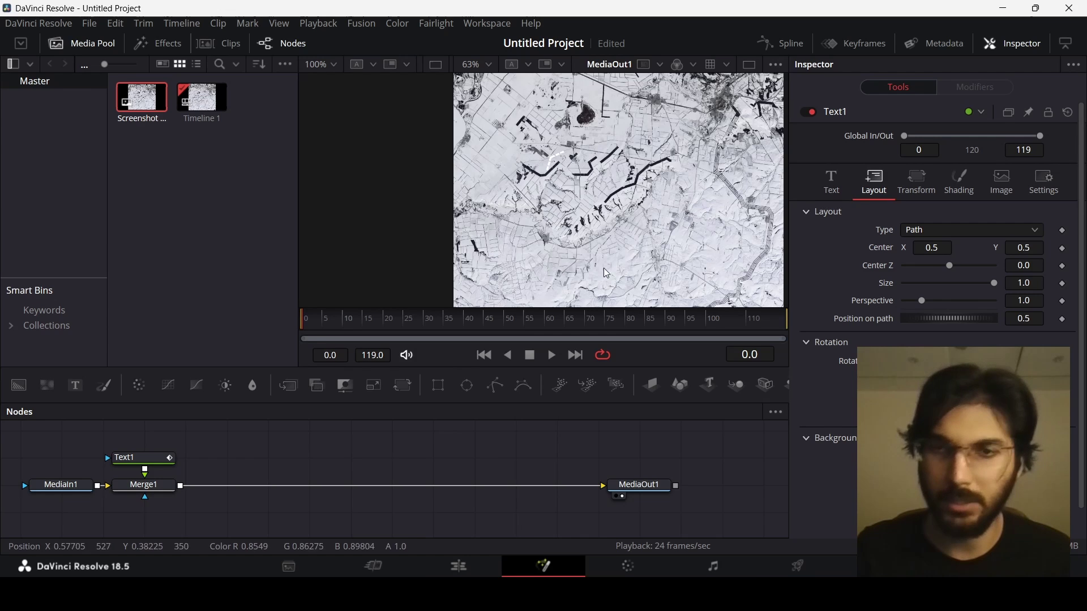
click(142, 463)
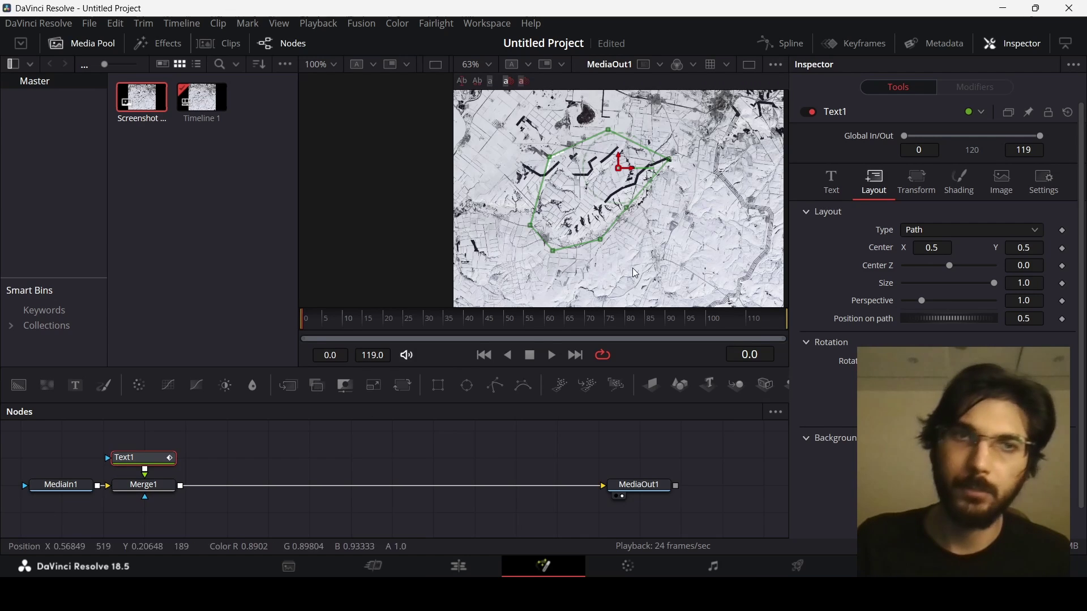
Step: Extend the hyphen text so the dashed outline covers the whole polygon path
click(831, 182)
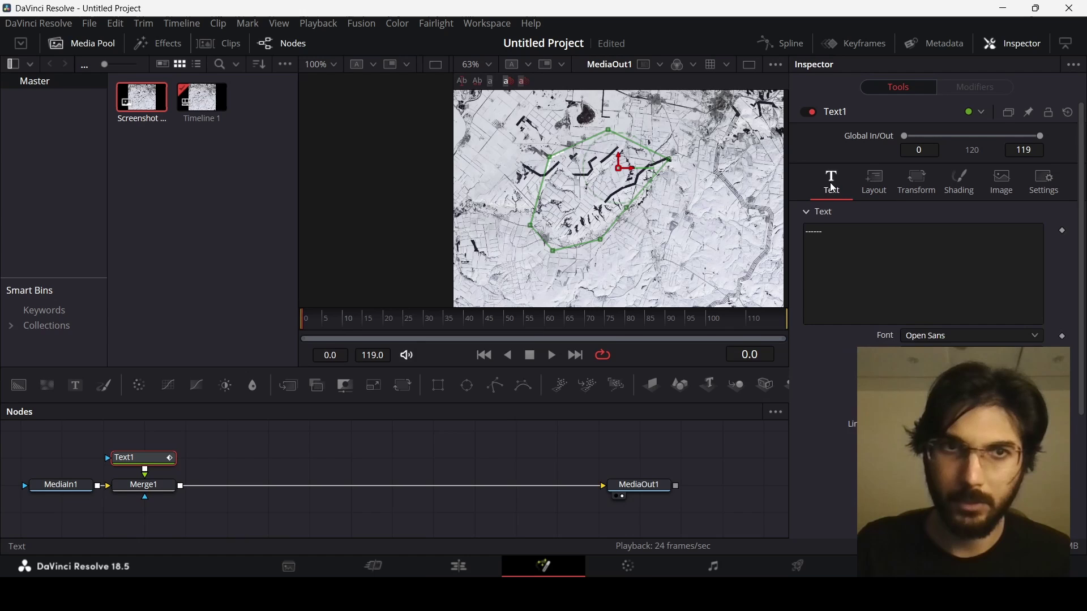
click(847, 243)
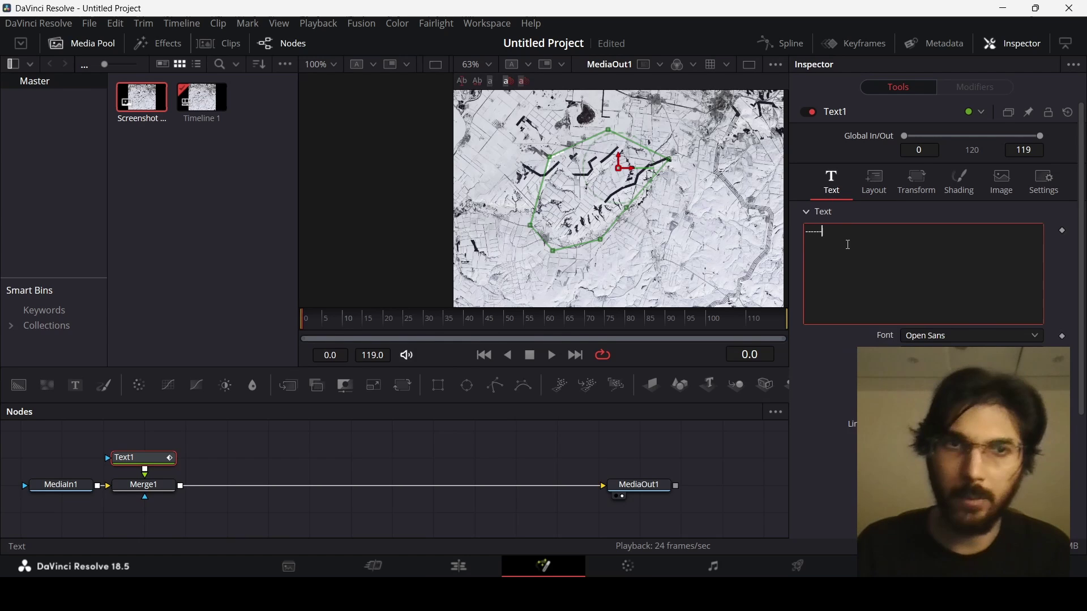
text(---------------------------------------------------------------)
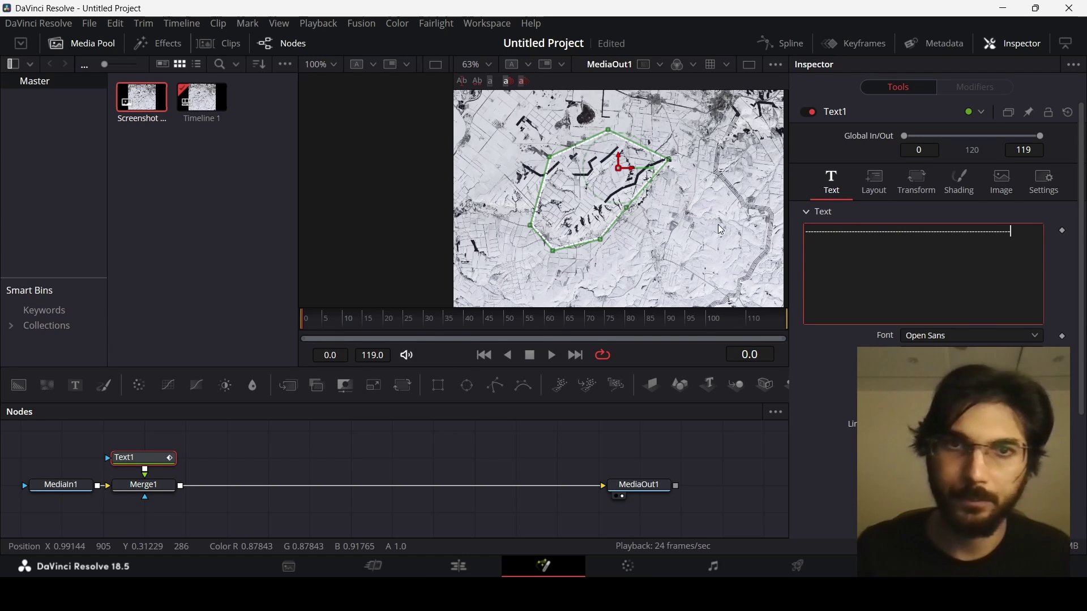
scroll(718, 229, up, 3)
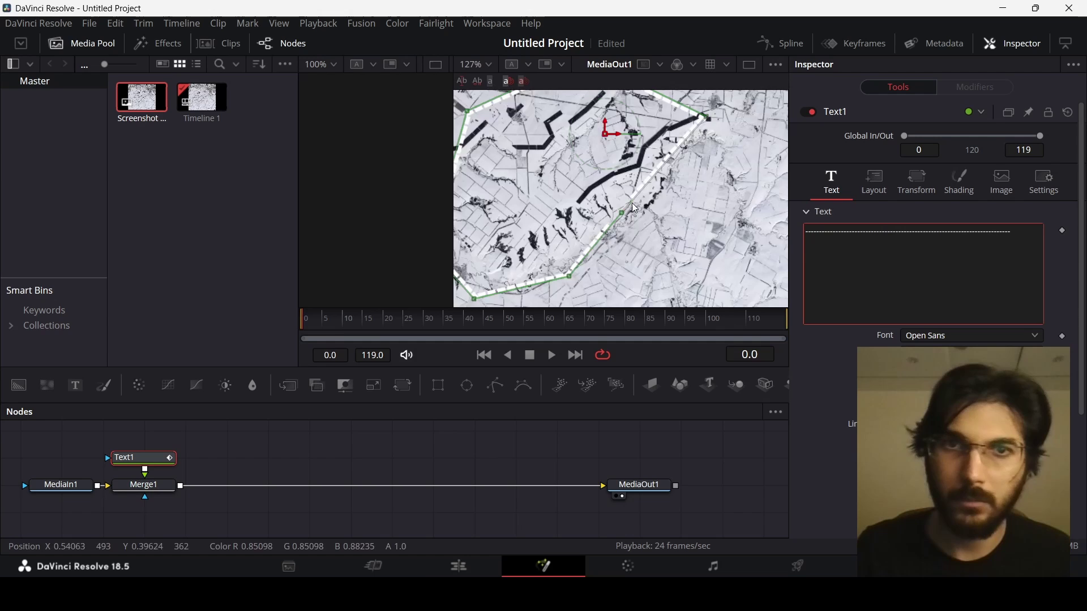
scroll(718, 229, up, 3)
text(-)
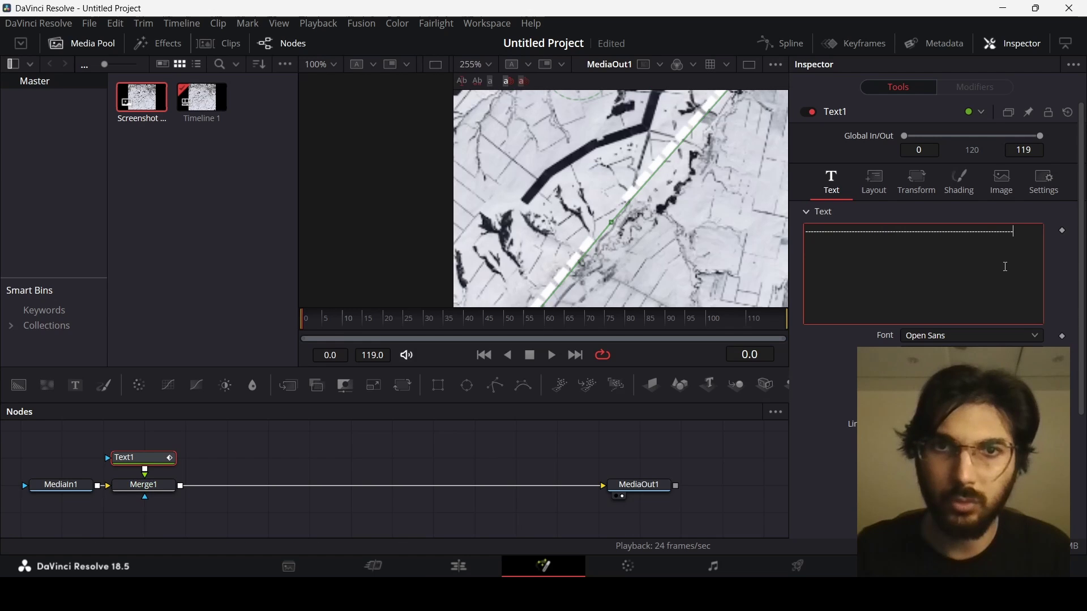
text(--)
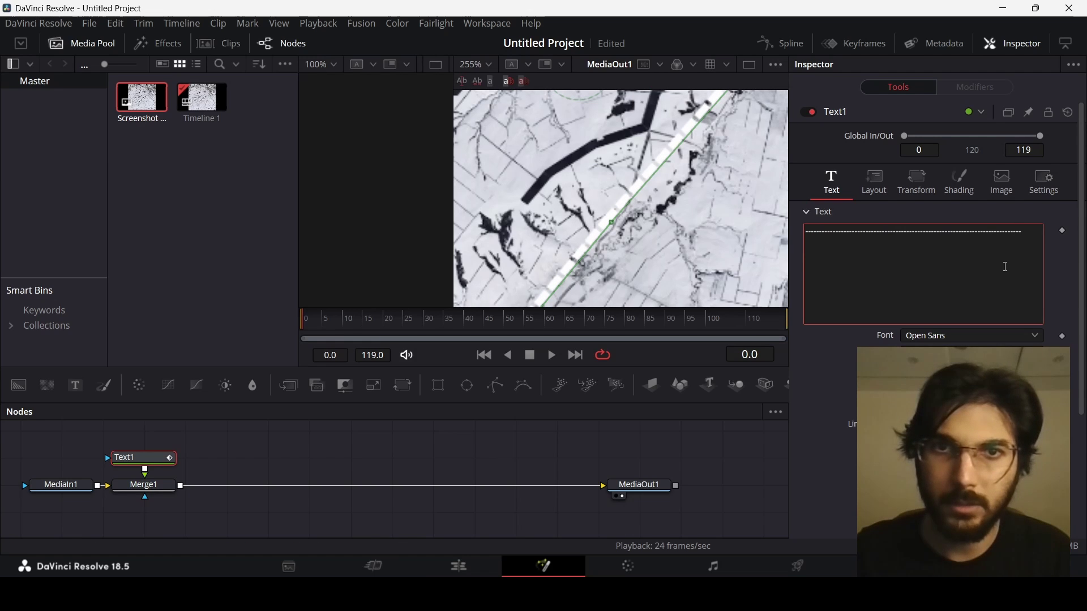
scroll(745, 226, down, 3)
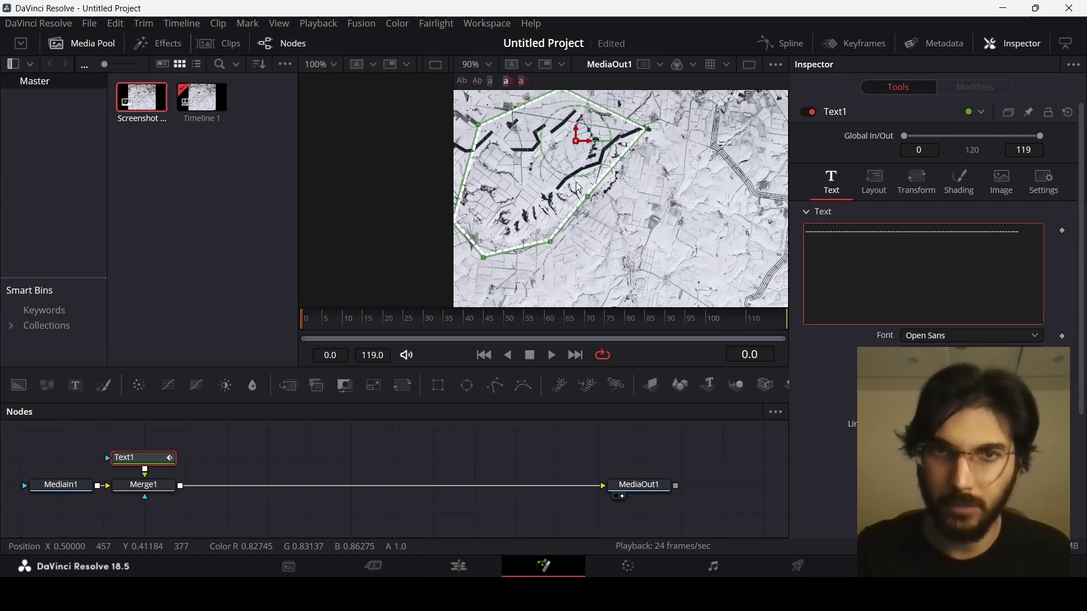
scroll(669, 197, down, 2)
click(625, 437)
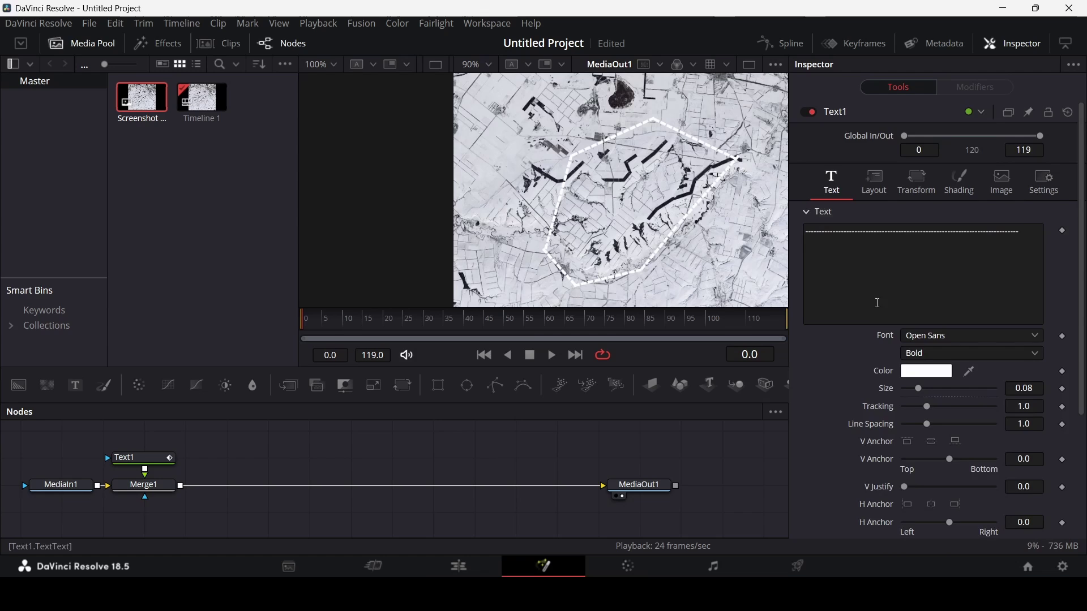
scroll(823, 402, down, 2)
scroll(823, 402, down, 2)
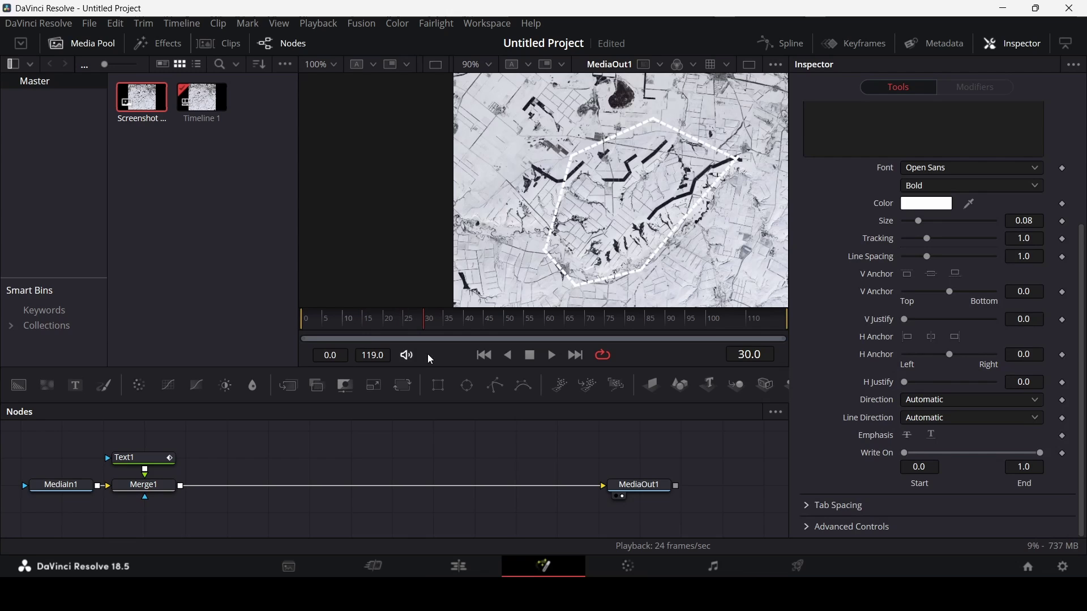
Step: Keyframe Write On End at 0 on the first frame so the outline draws itself on, and play it
click(124, 464)
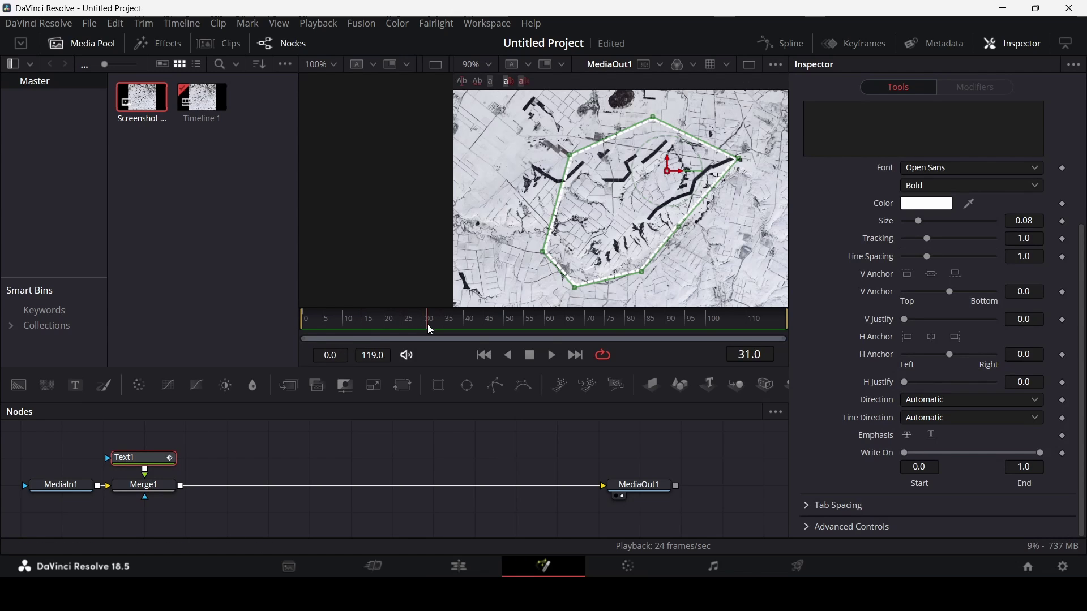
click(1062, 453)
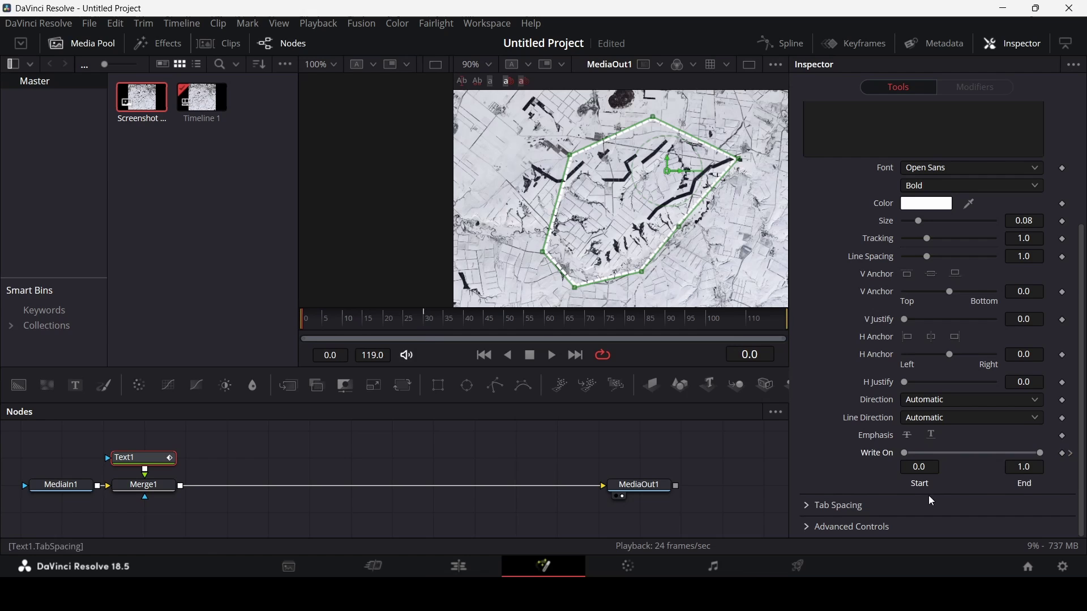
drag(1011, 453, 906, 453)
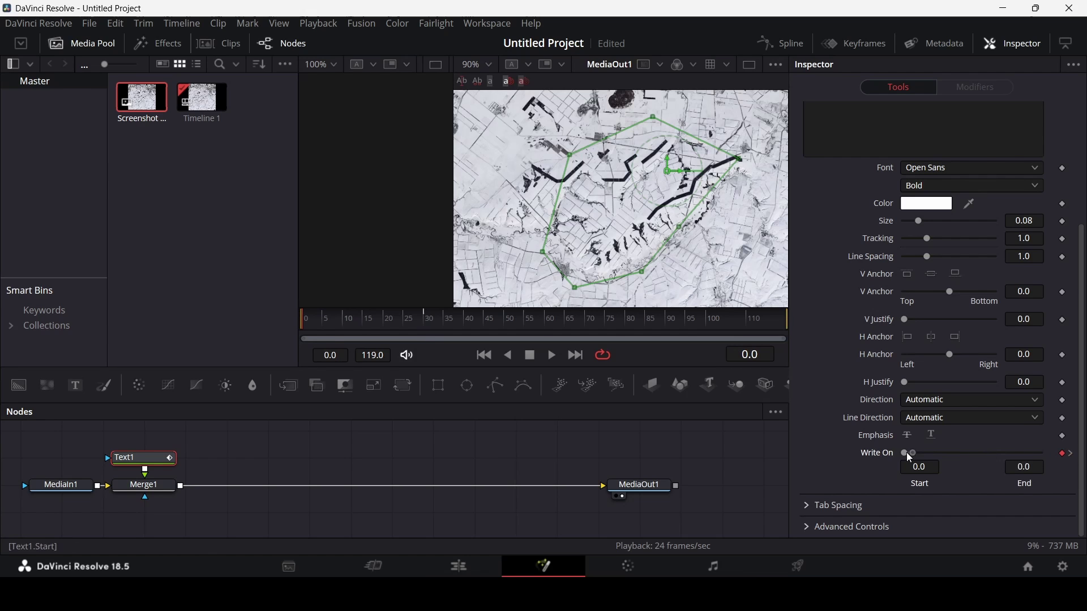
click(572, 467)
key(space)
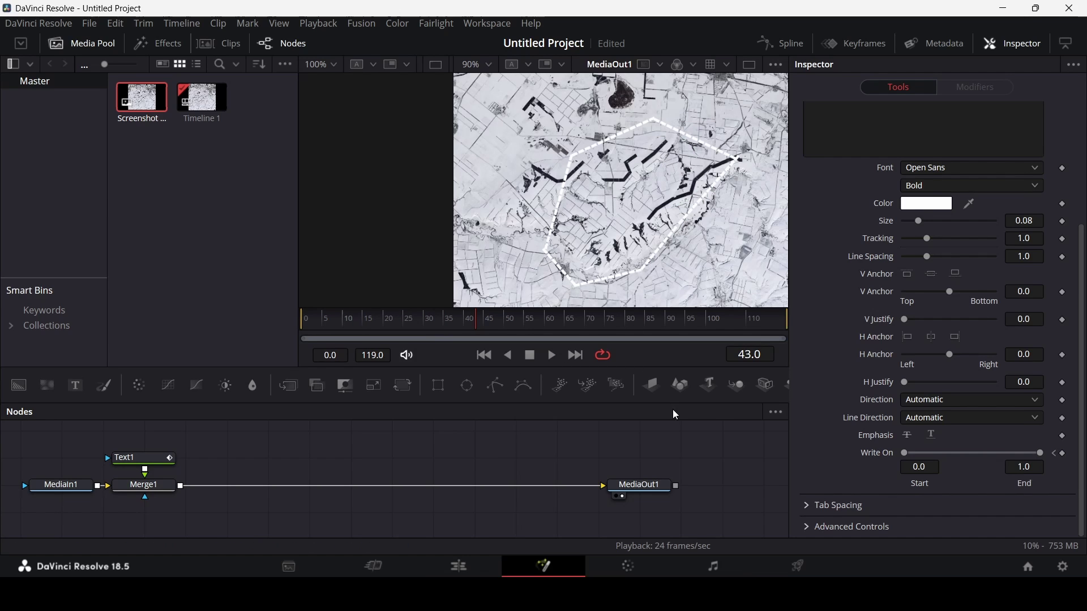
Step: Ease Text1's Write On keyframes in the Spline editor and replay the animation
click(774, 43)
click(417, 448)
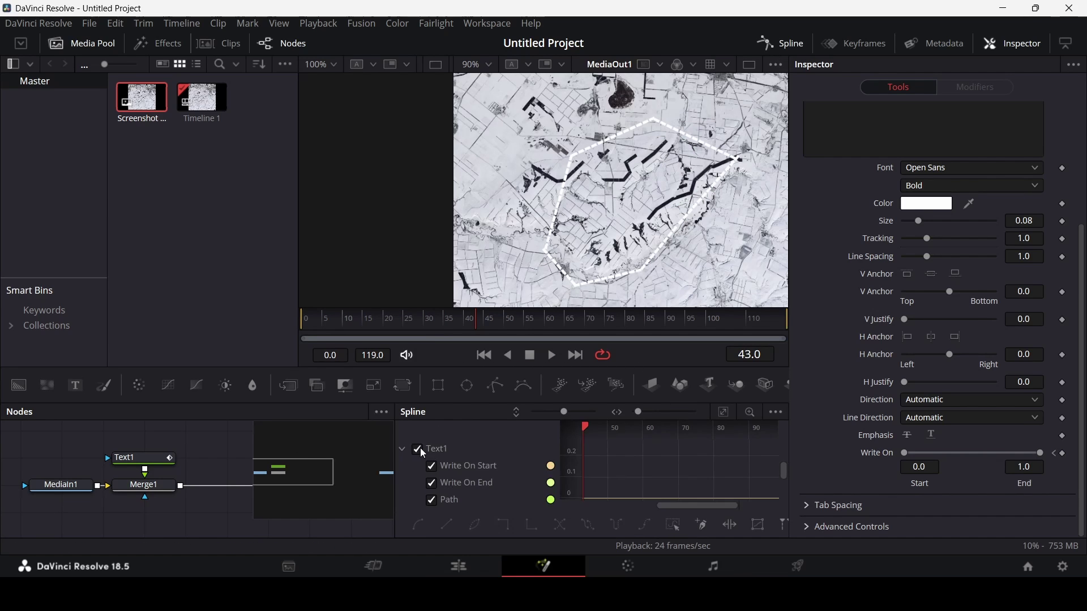
click(723, 415)
scroll(662, 467, down, 2)
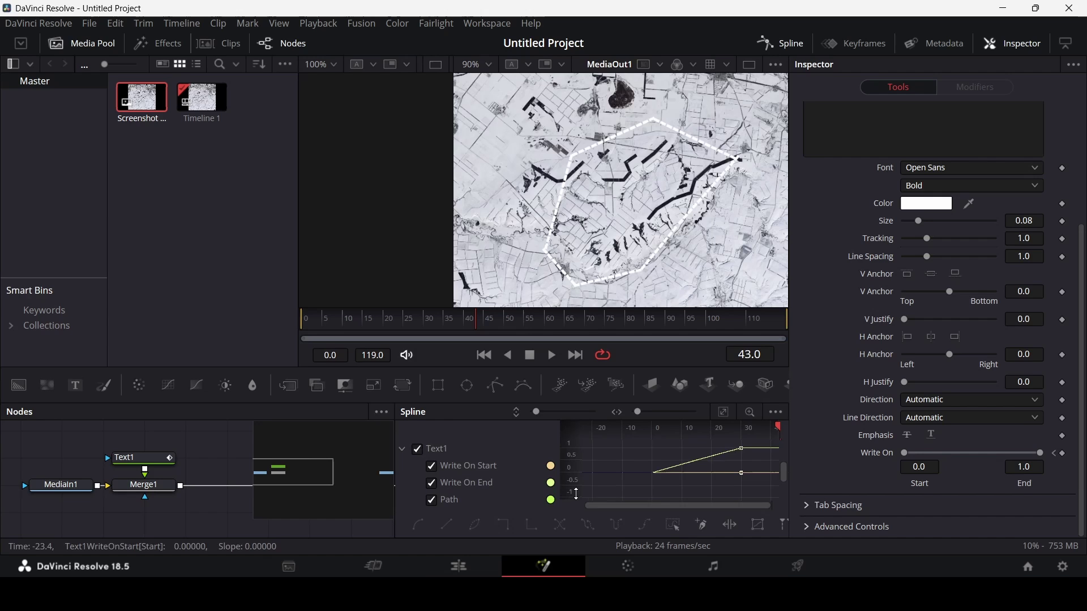
scroll(595, 492, down, 2)
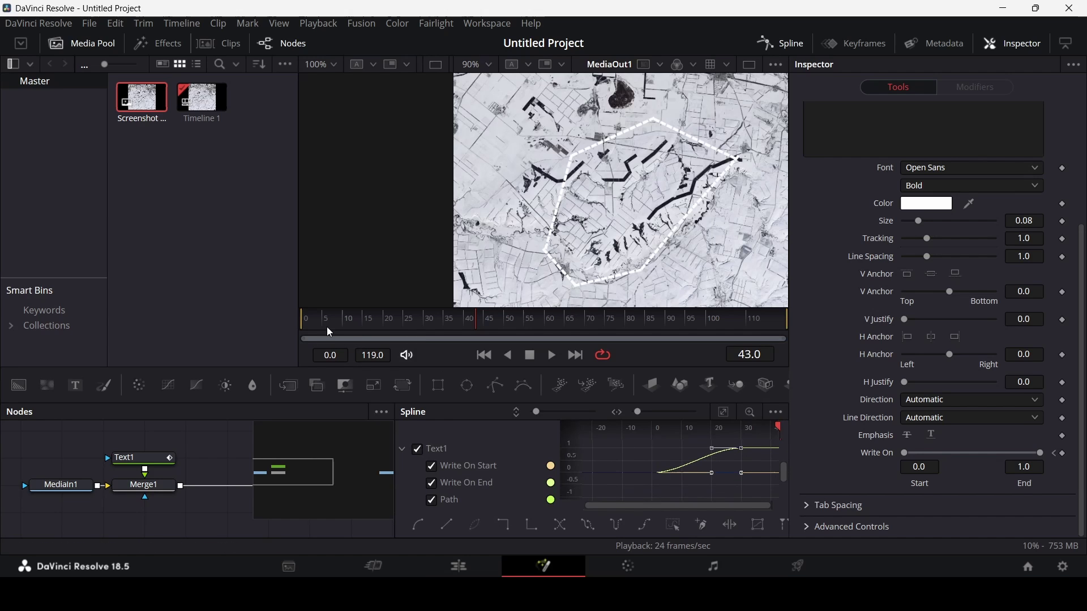
drag(326, 327, 267, 322)
key(space)
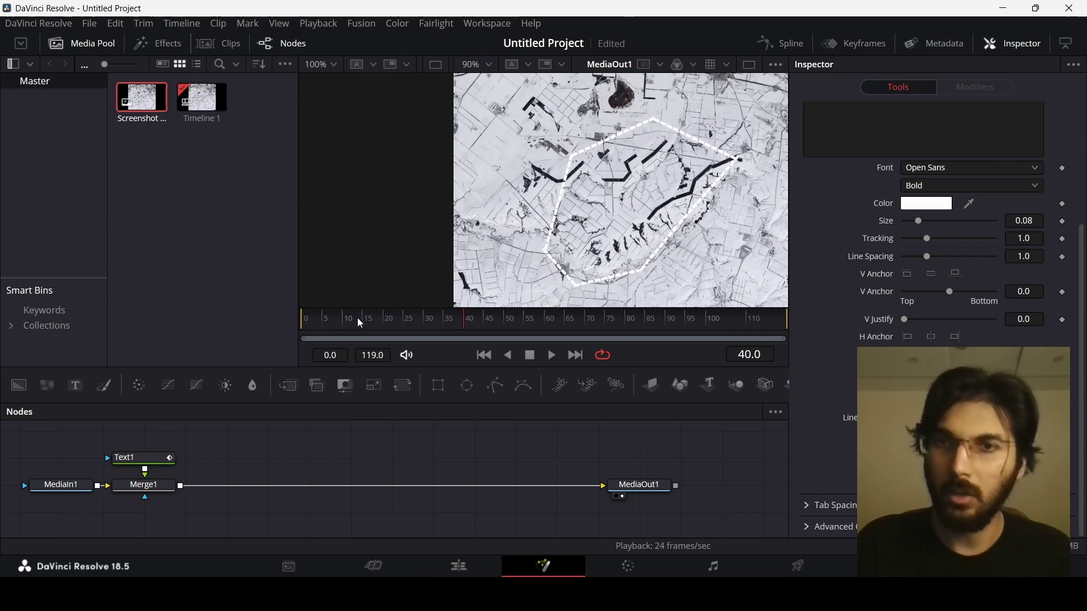
Step: Keyframe Position on Path at 0.5 for the dashed outline
click(164, 458)
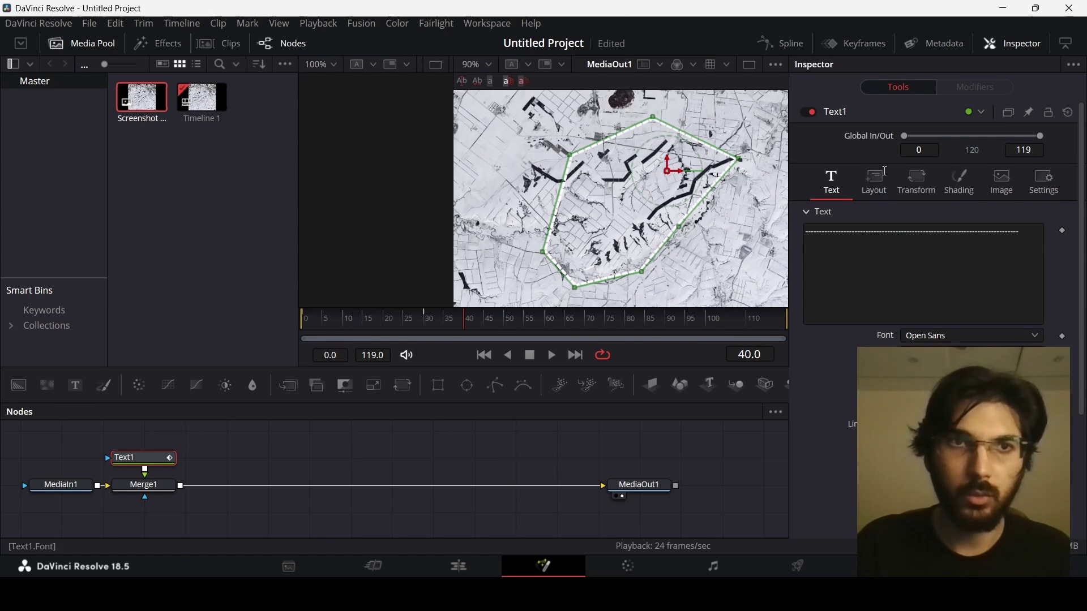
click(869, 193)
scroll(859, 255, down, 1)
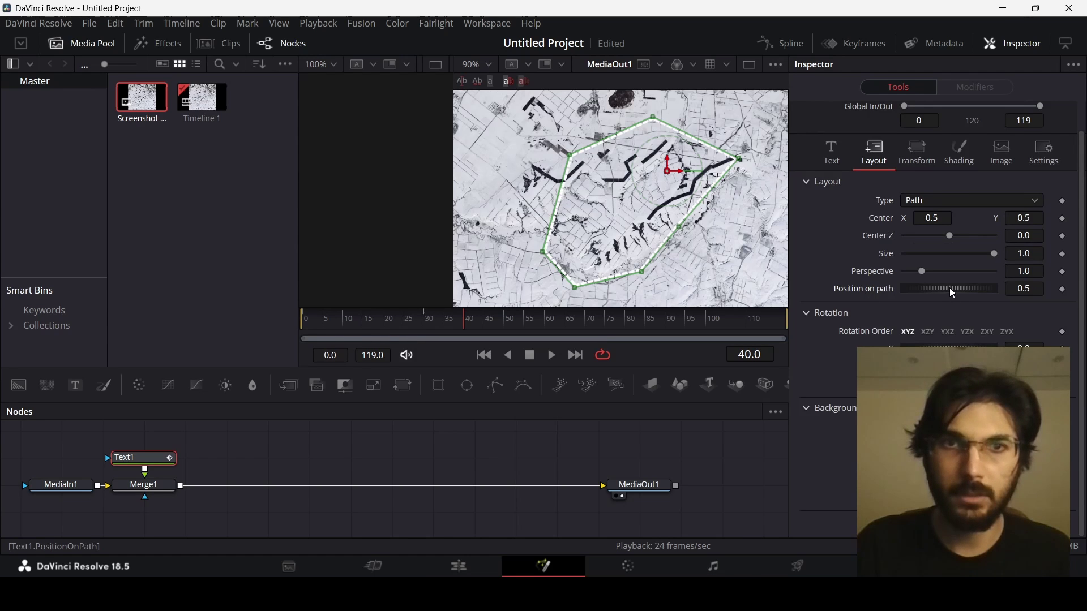
drag(949, 287, 977, 287)
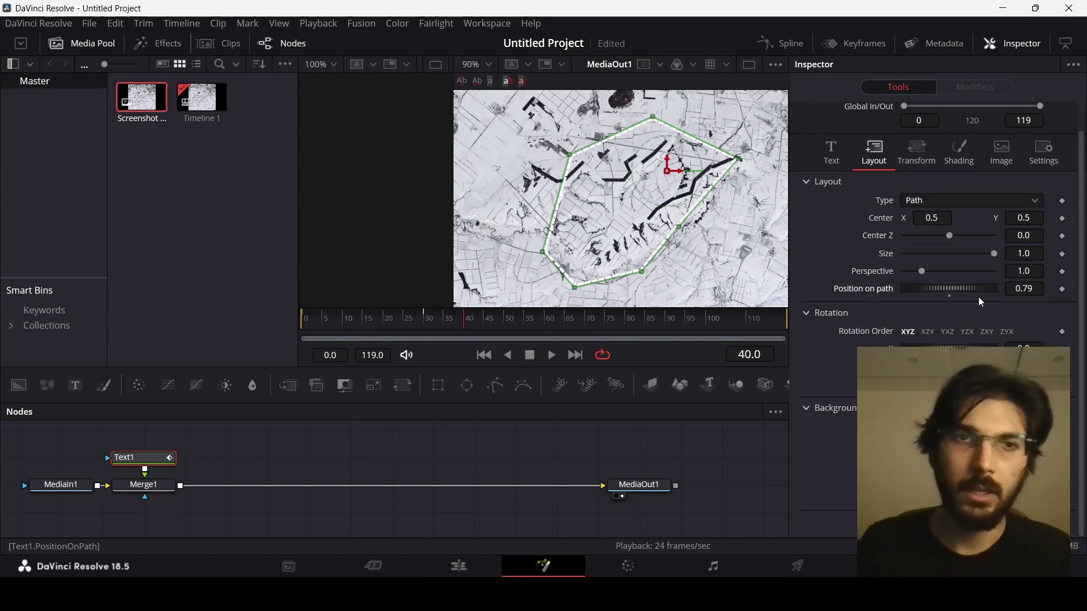
double_click(978, 296)
mouse_move(437, 319)
mouse_down()
mouse_move(624, 334)
mouse_move(529, 334)
mouse_move(758, 337)
mouse_up()
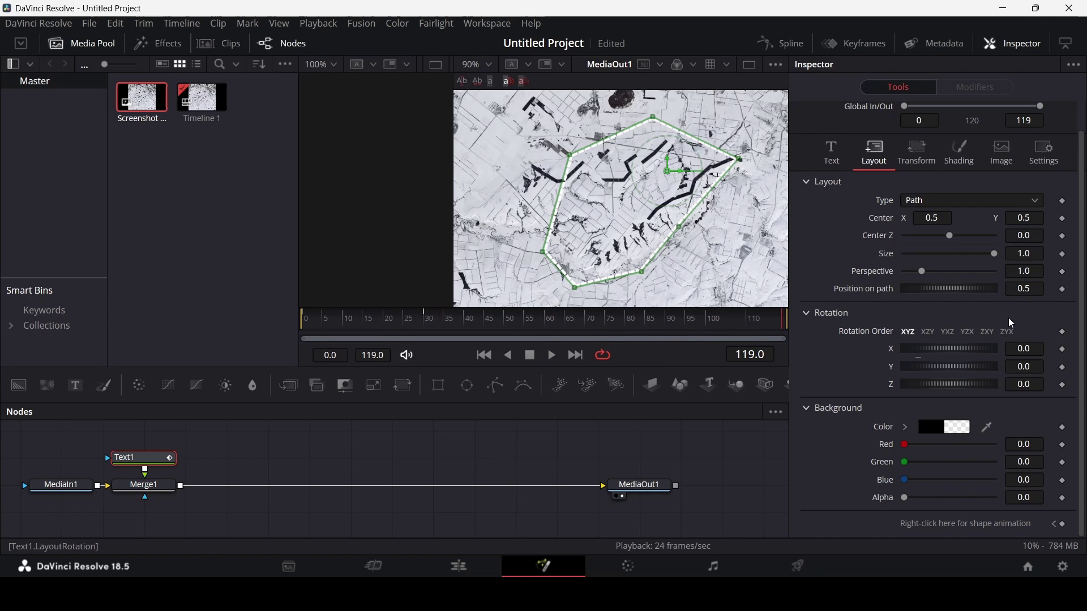
click(1062, 288)
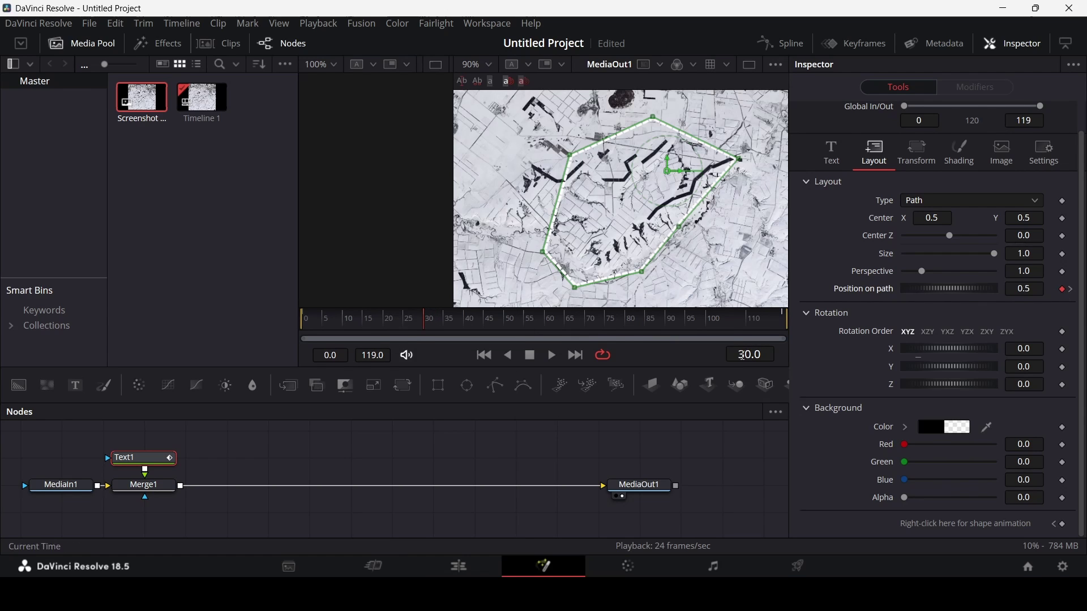
Step: Push Position on Path to about 1.59 at the last frame so the dashes travel, and play
drag(744, 330, 786, 330)
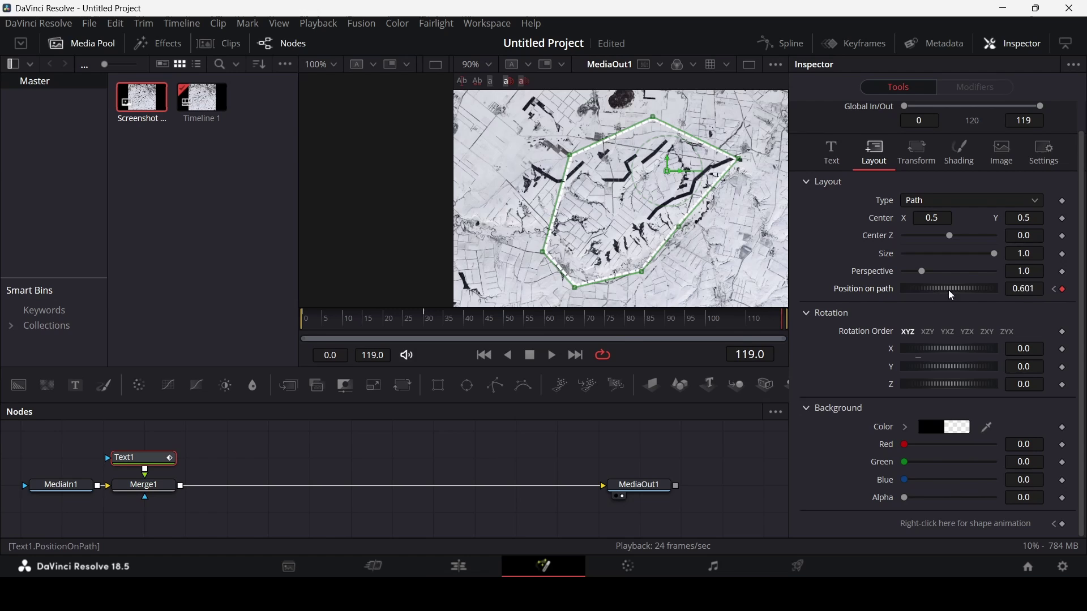
drag(1019, 297, 1041, 299)
key(space)
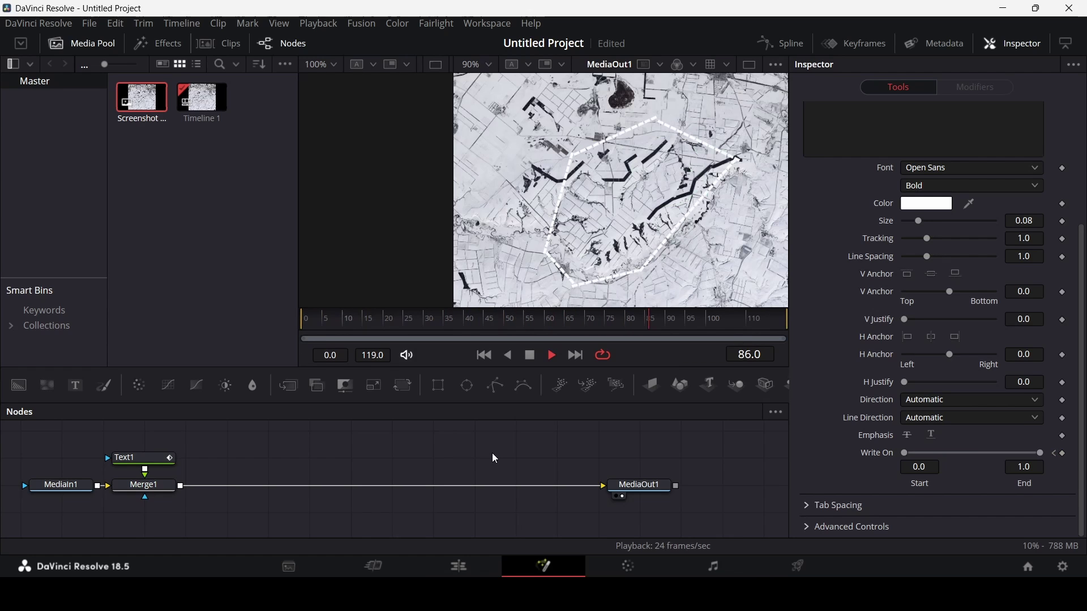
Step: Pause playback near the end and show Text1's layout and character transform settings
key(space)
scroll(686, 216, up, 5)
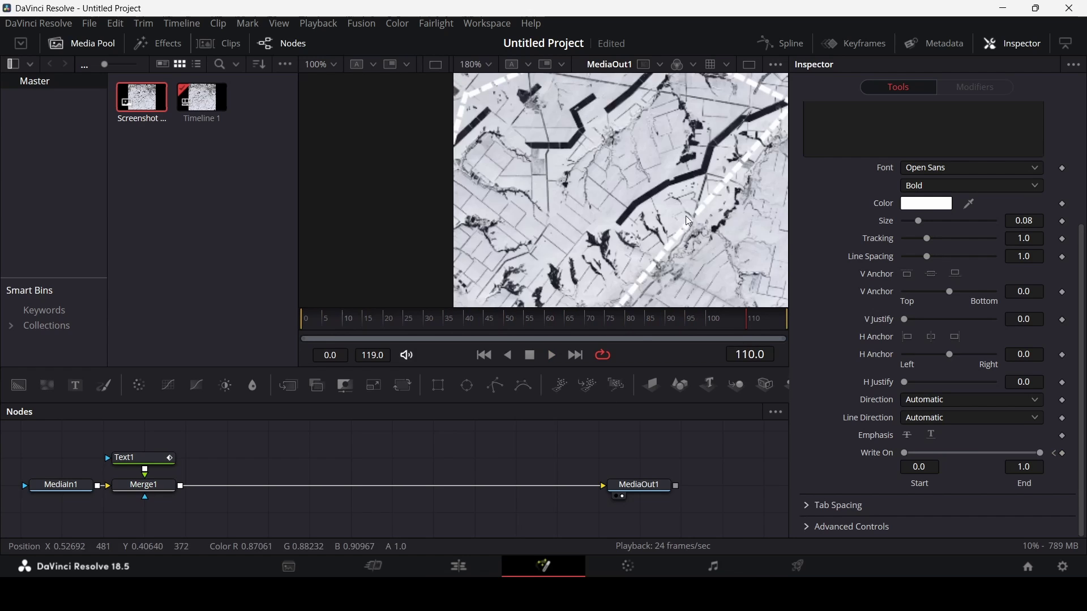
scroll(702, 227, up, 5)
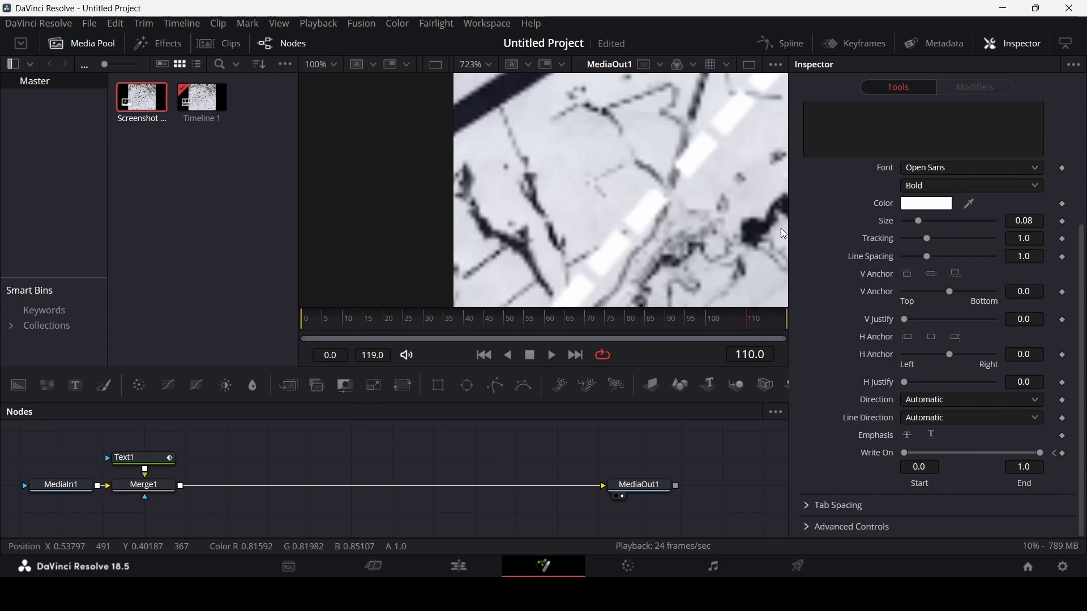
scroll(819, 262, up, 3)
click(875, 183)
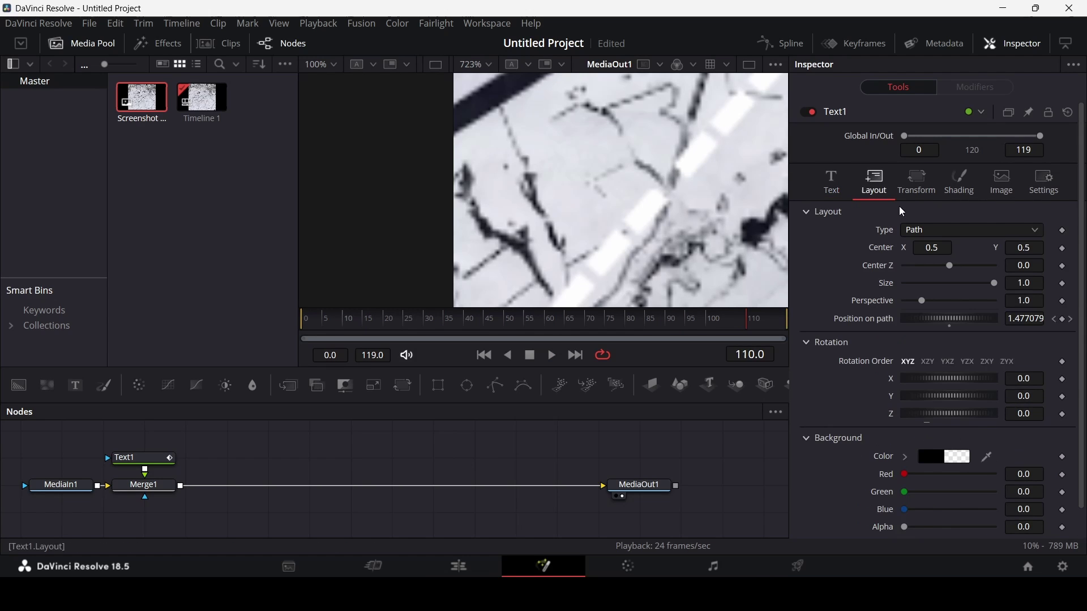
click(917, 183)
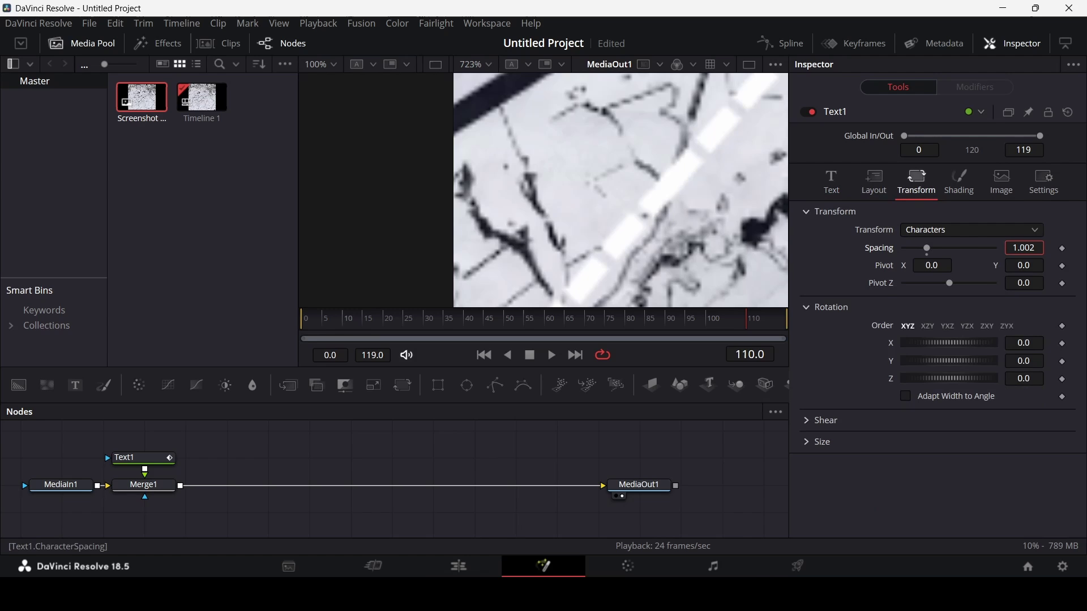
scroll(643, 177, down, 5)
scroll(643, 177, down, 5)
Step: Review the dashes in playback, then set the text's character spacing to 1.002
key(space)
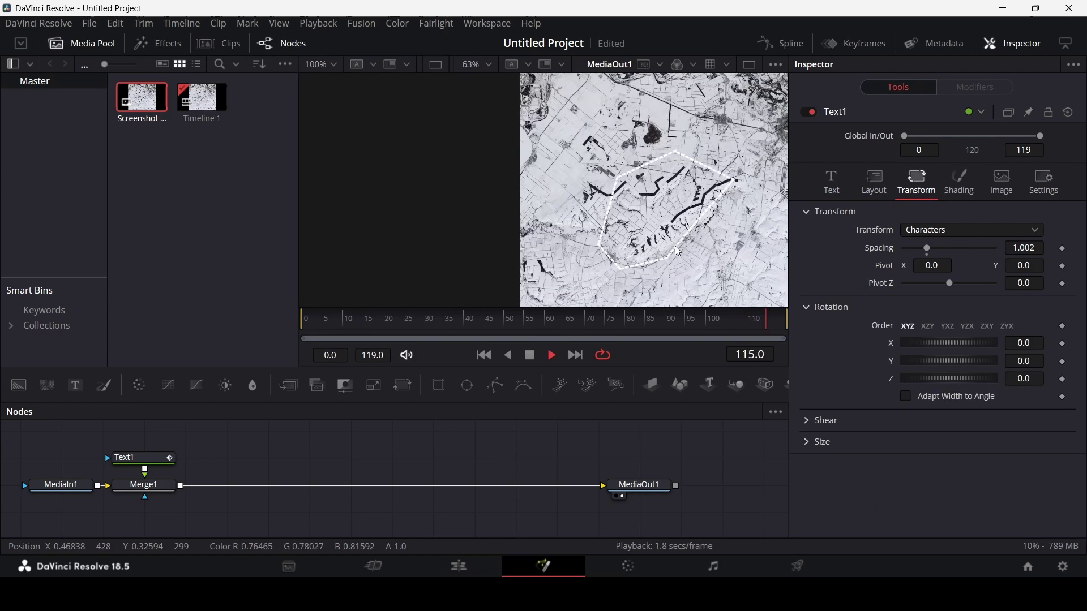
scroll(676, 250, up, 2)
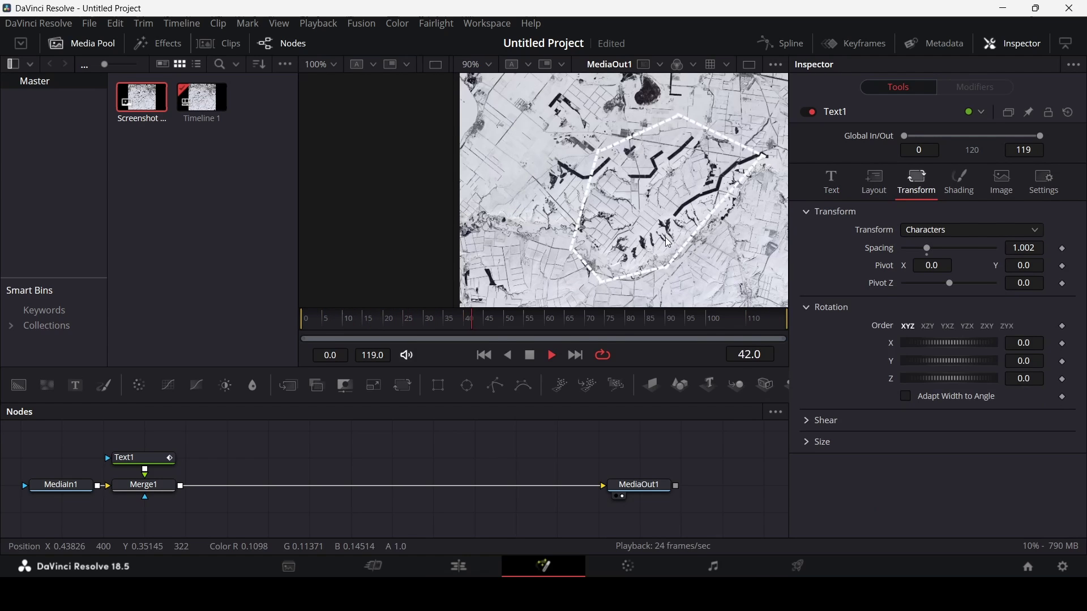
key(space)
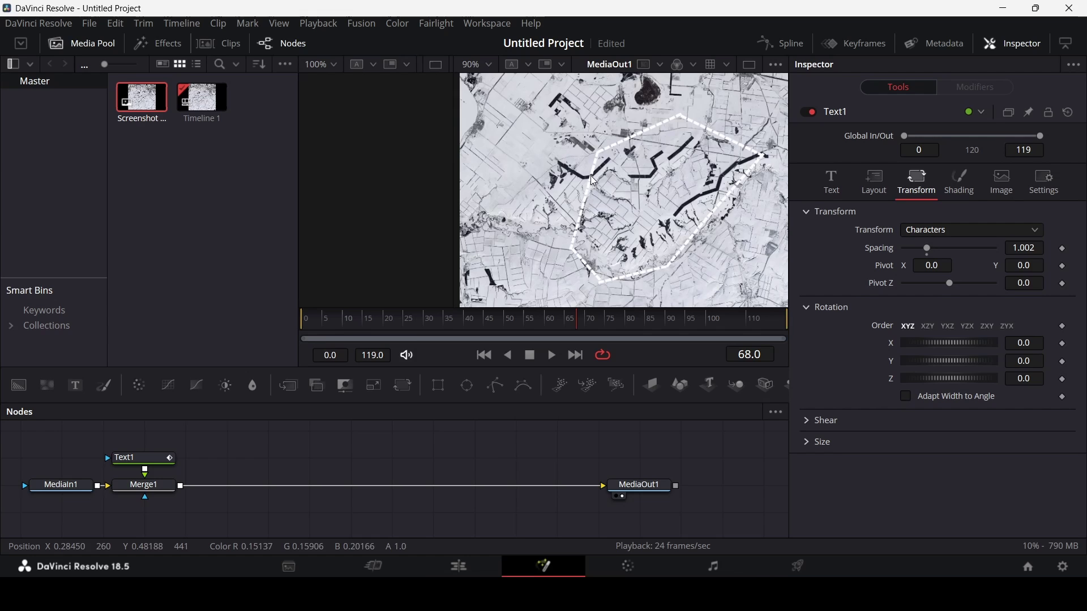
scroll(591, 176, up, 5)
scroll(614, 196, up, 3)
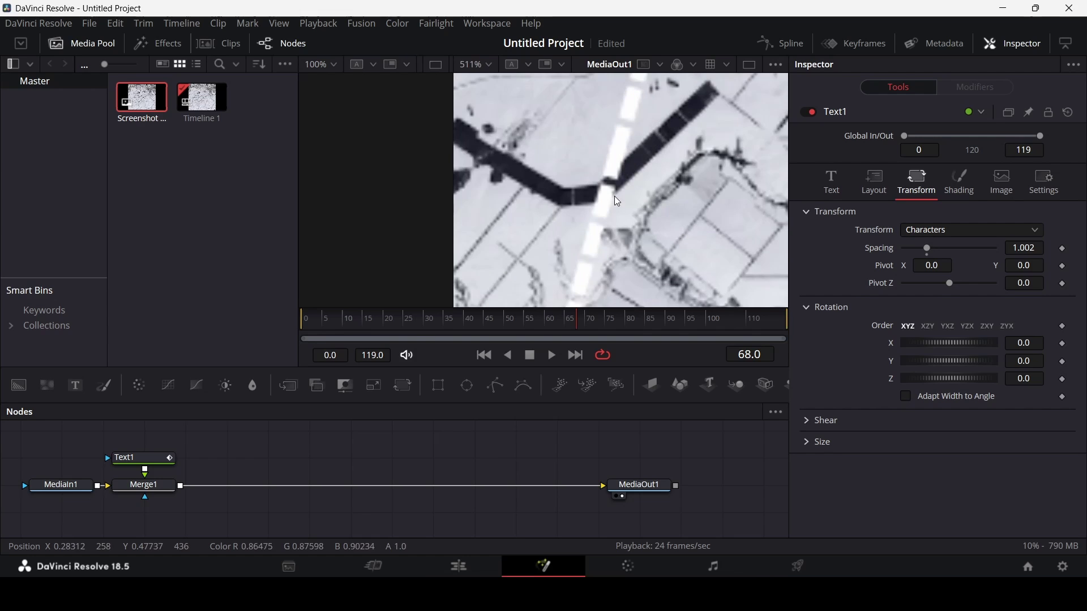
click(1023, 247)
text(1.002)
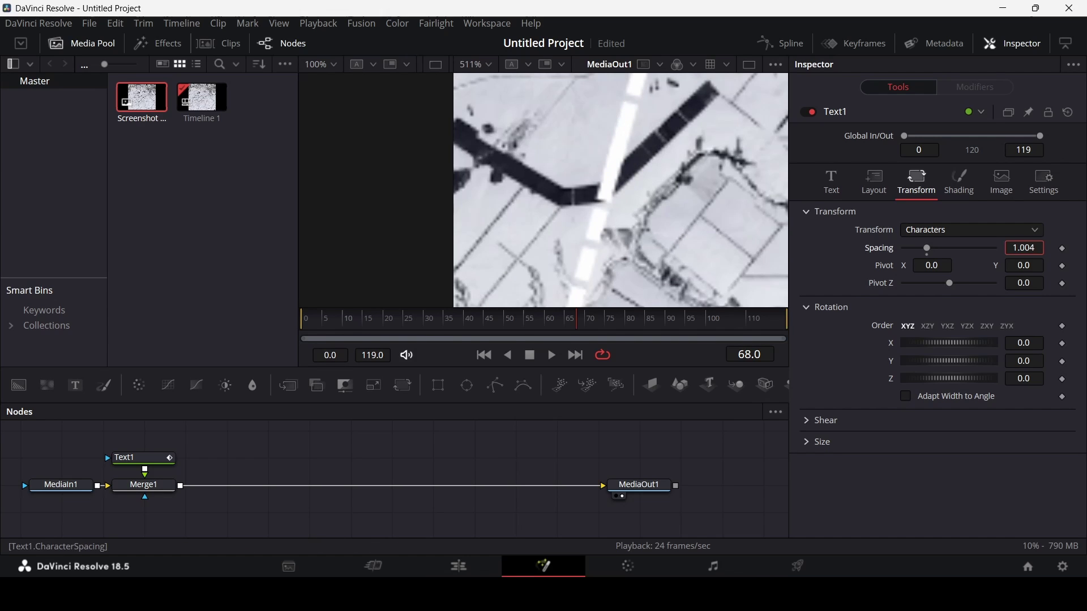